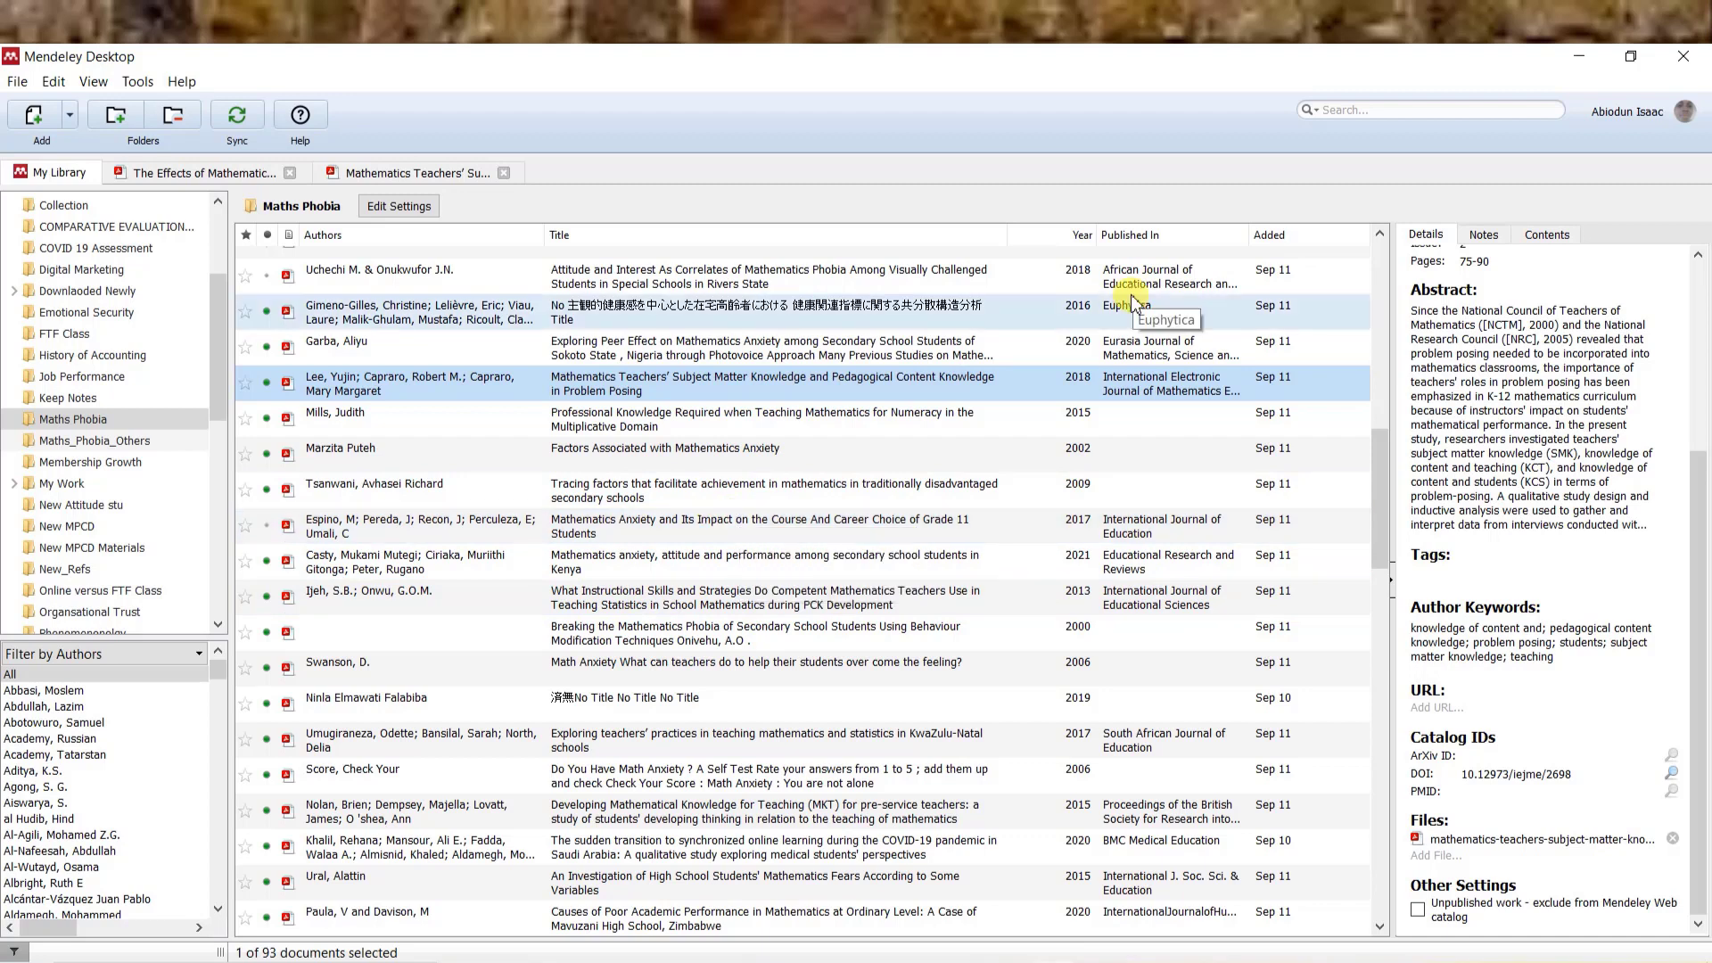
left_click(82, 82)
mouse_move(218, 156)
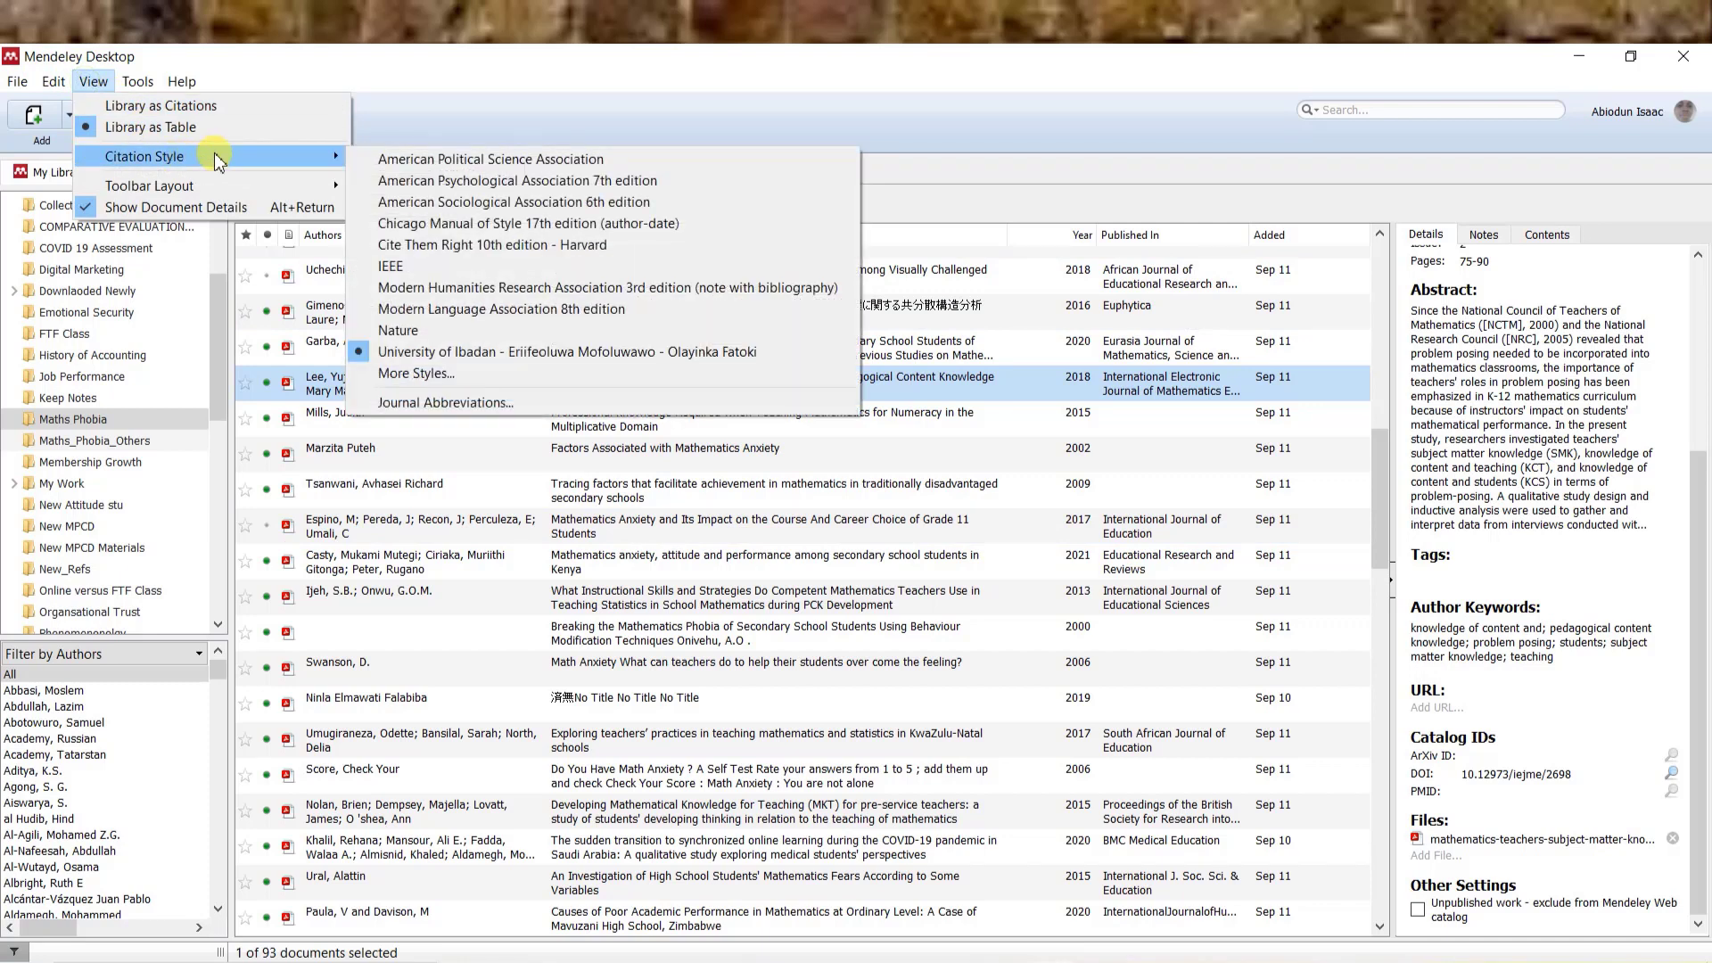
left_click(493, 376)
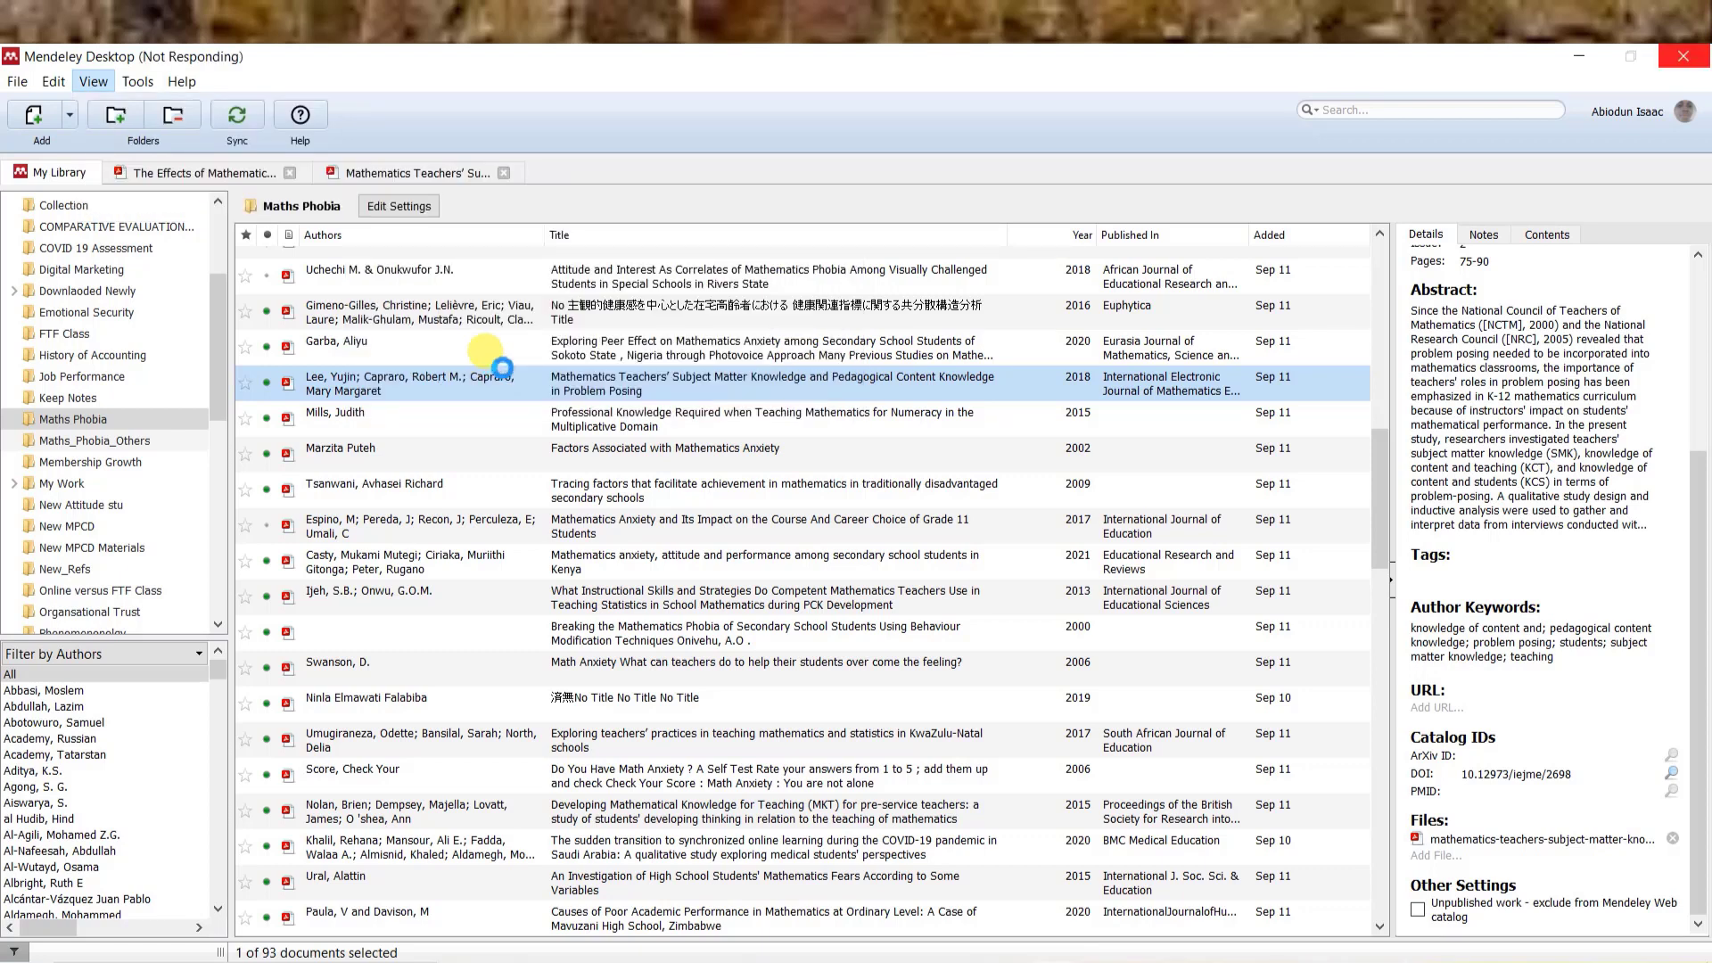
left_click(692, 332)
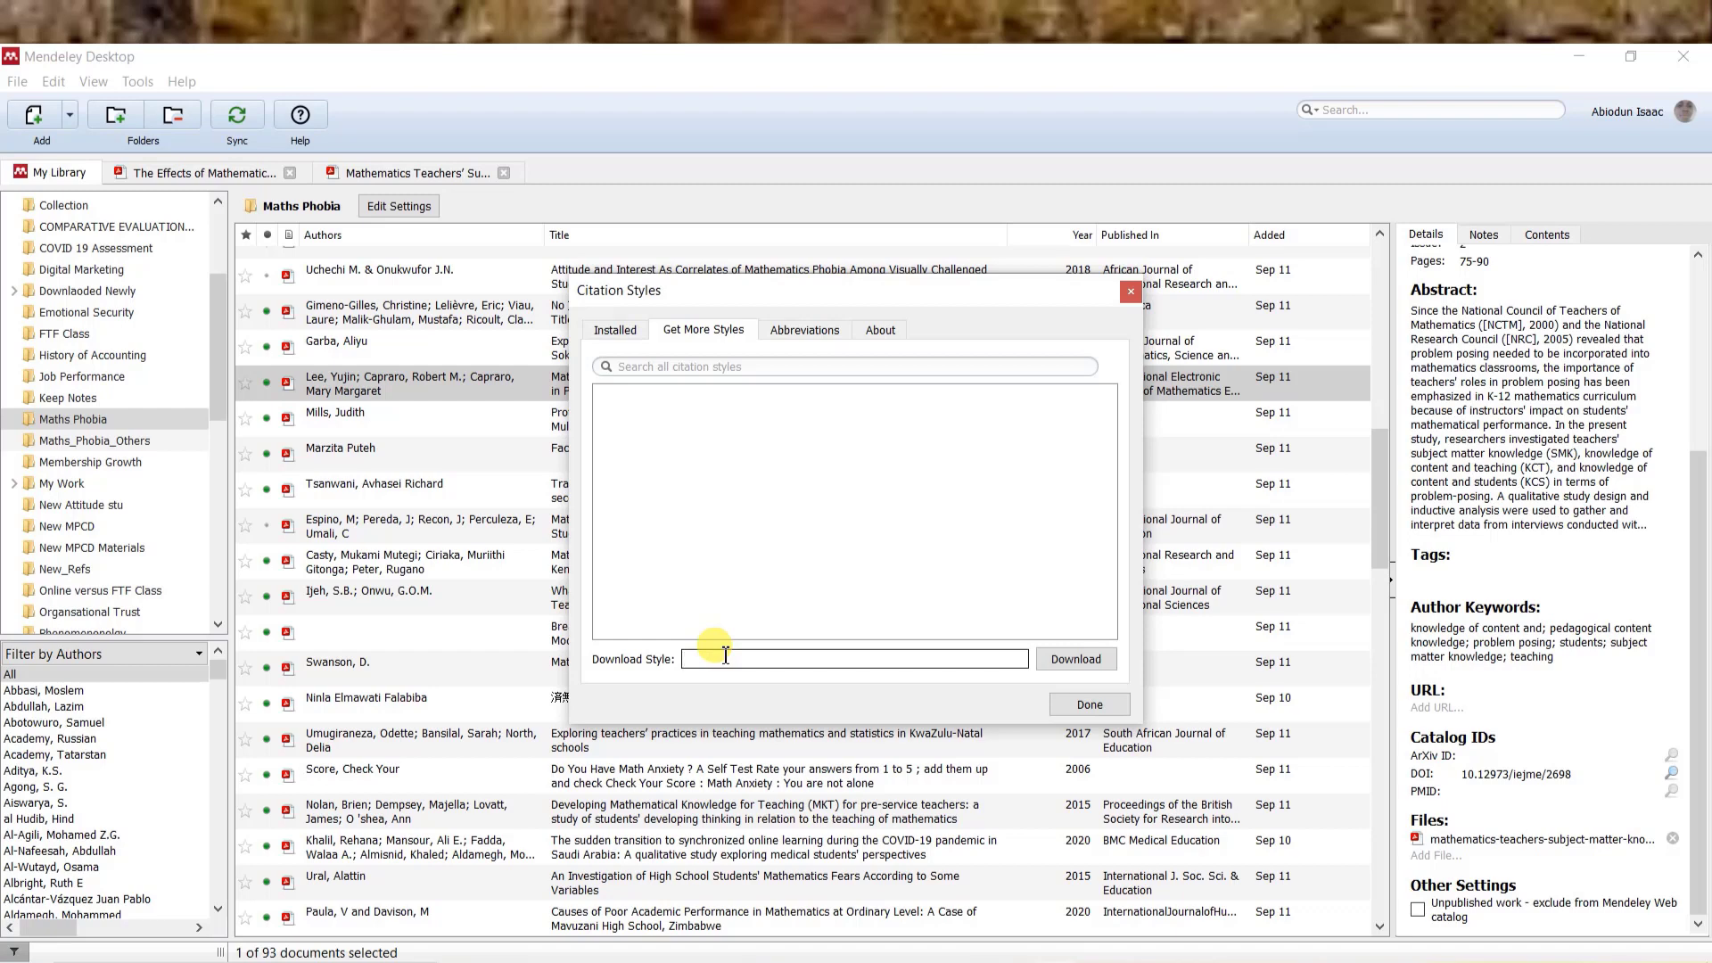
type("http://csl.mendeley.com/styles/96716661/unibadanManualofStyle-1")
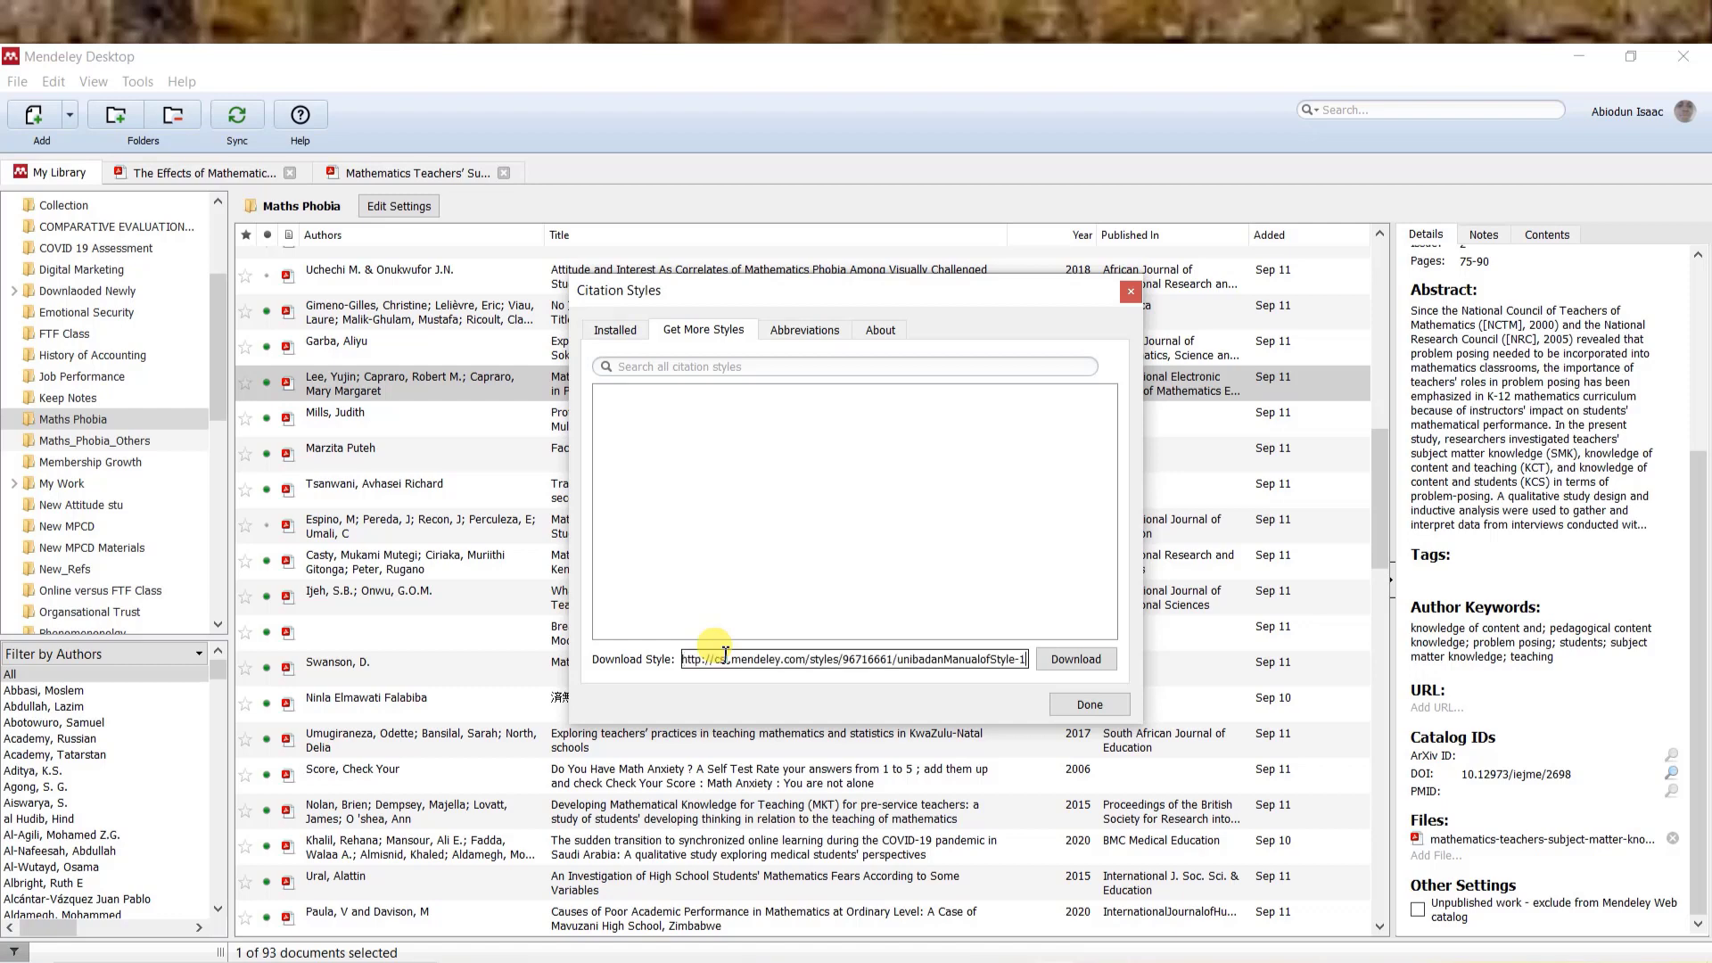
left_click(1069, 665)
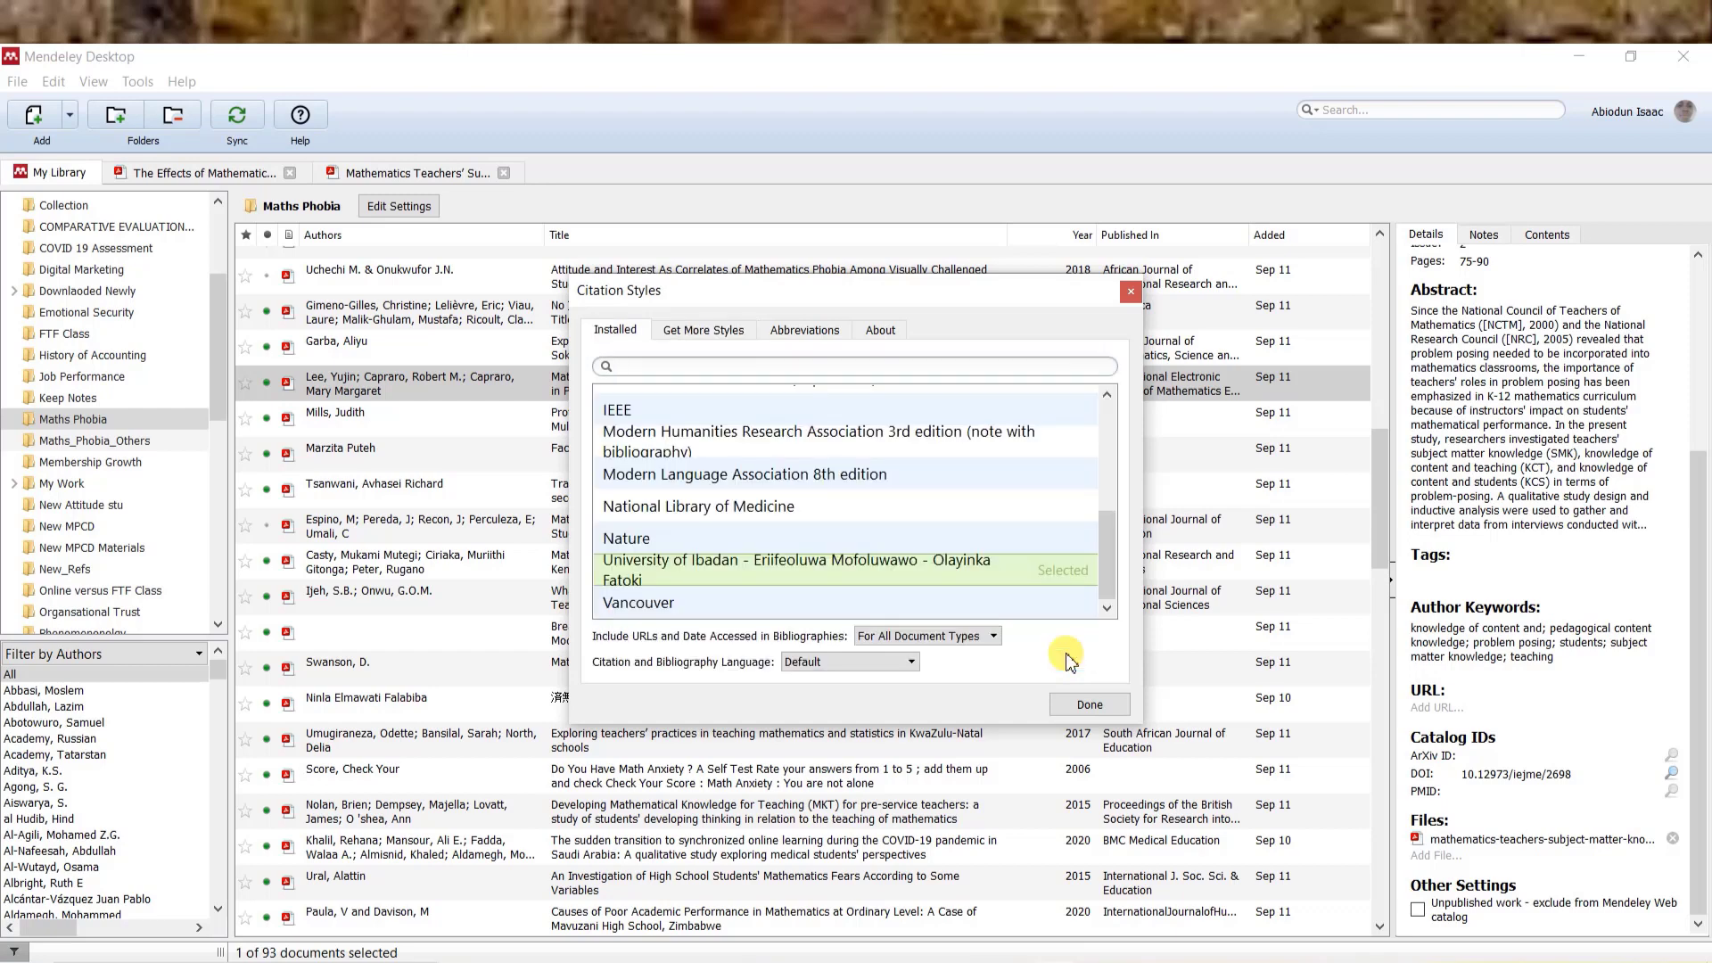
left_click(1089, 704)
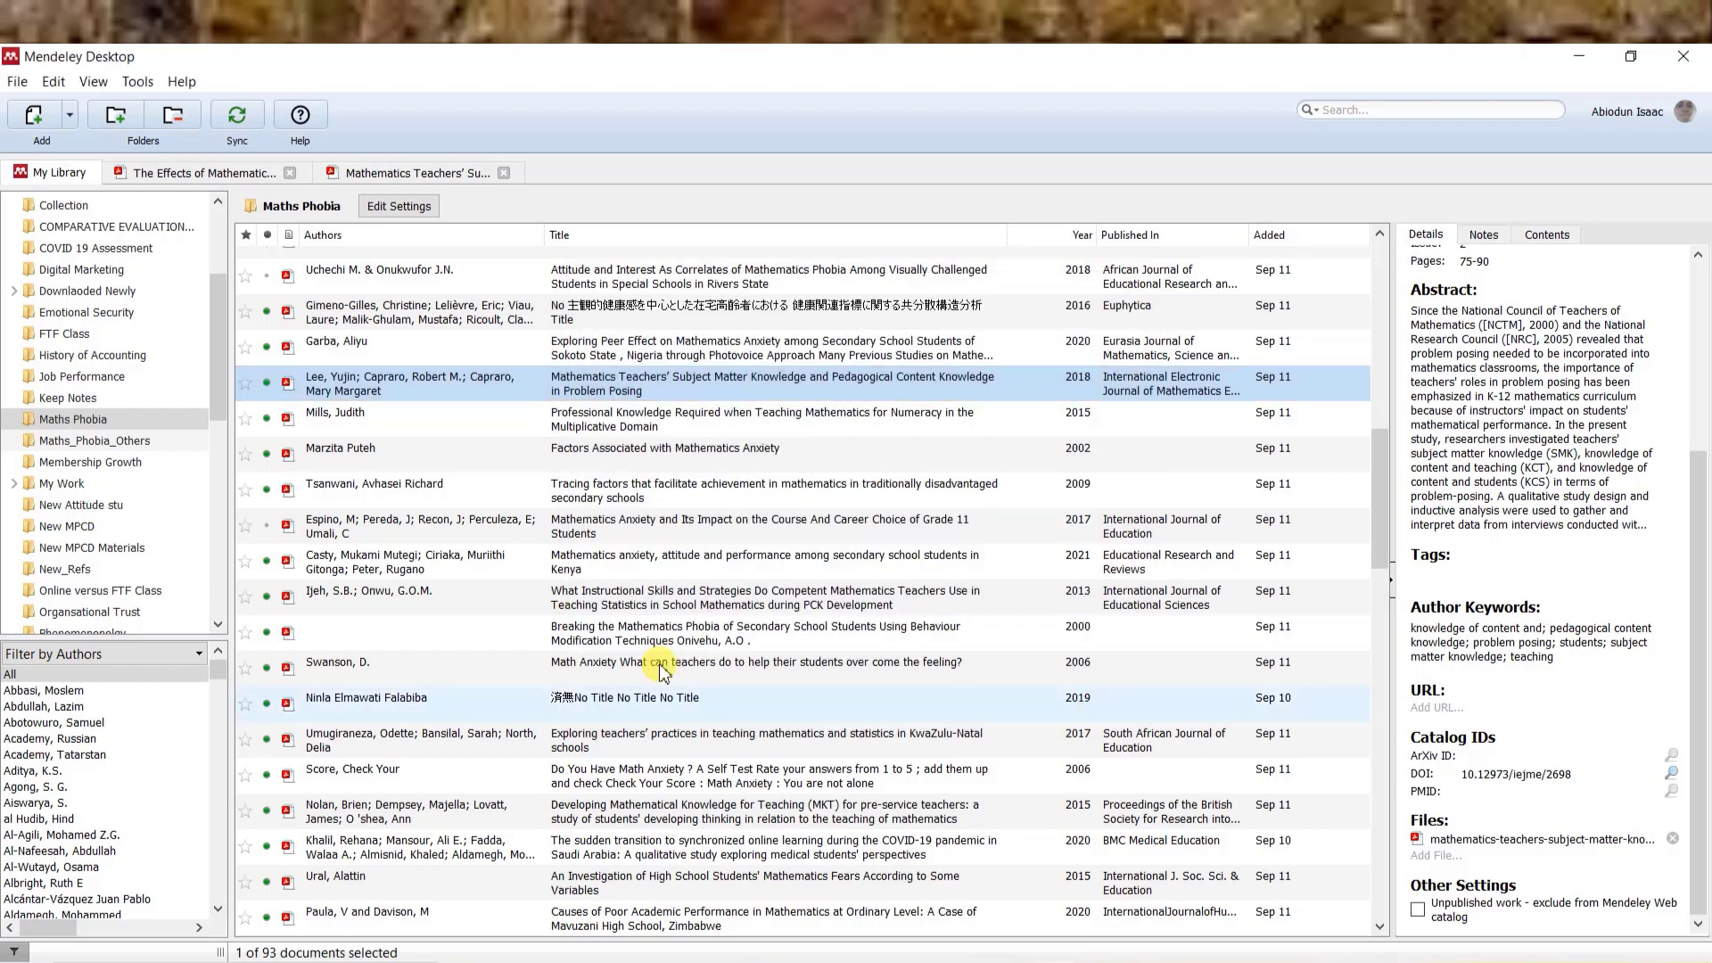
left_click(98, 82)
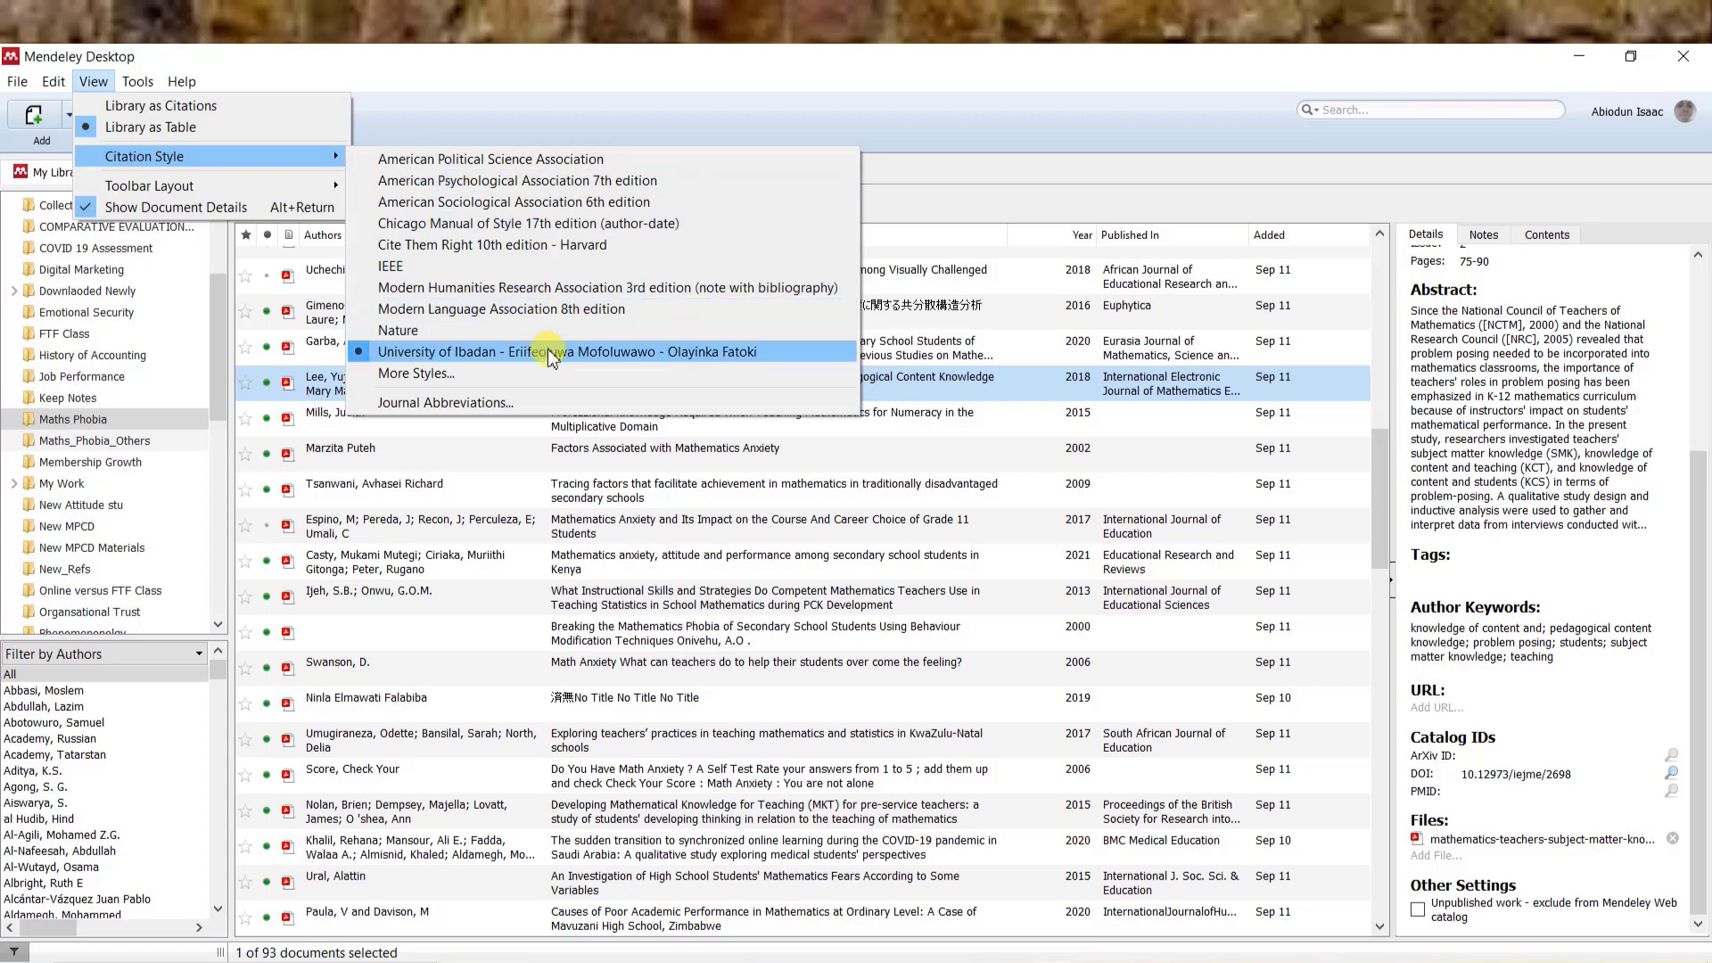
- Select all documents in the Maths Phobia folder and copy them as formatted citations
left_click(686, 539)
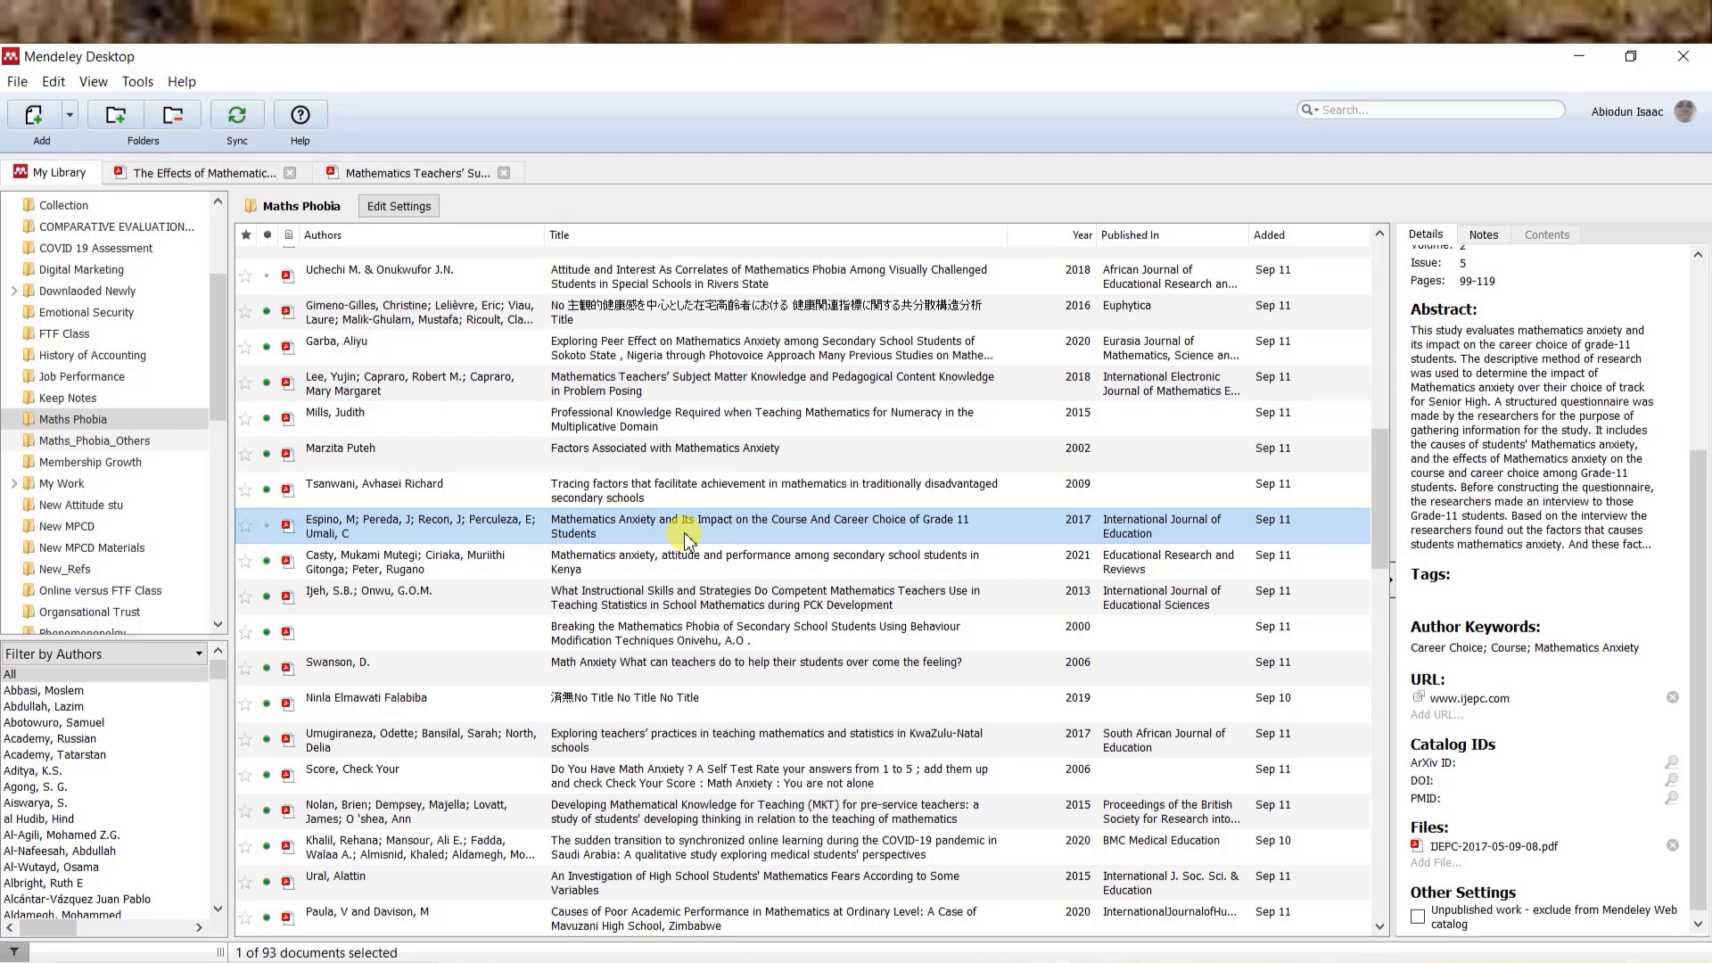
key("ctrl+a")
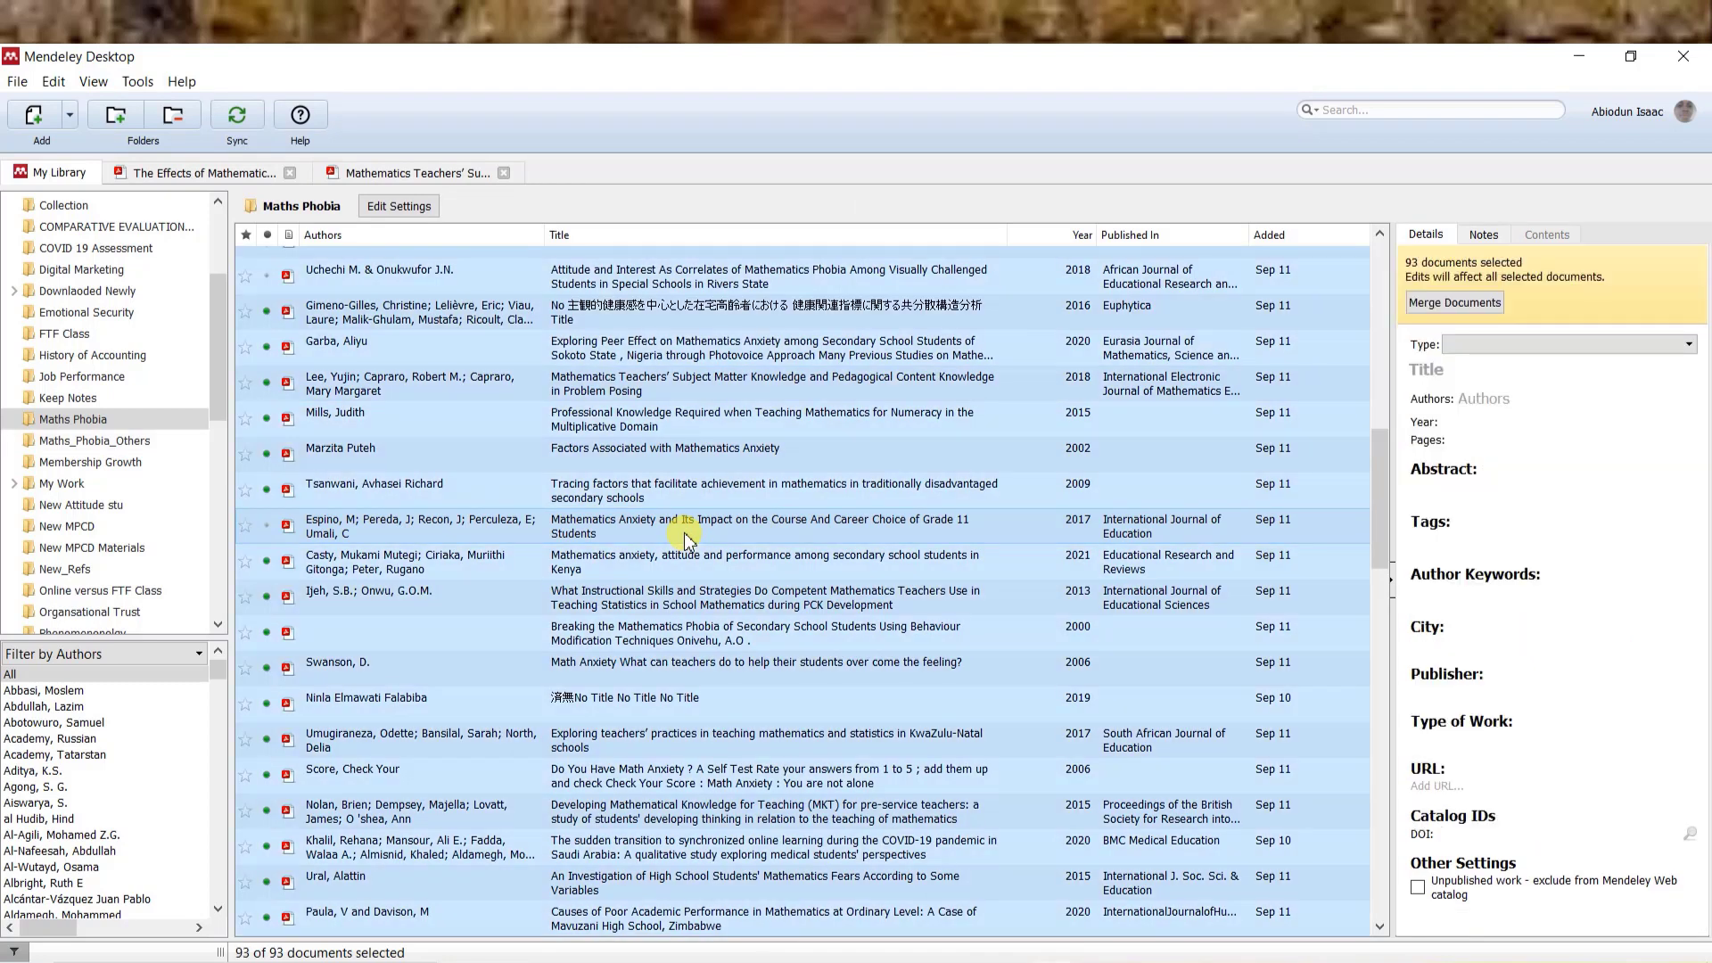
right_click(753, 450)
mouse_move(945, 633)
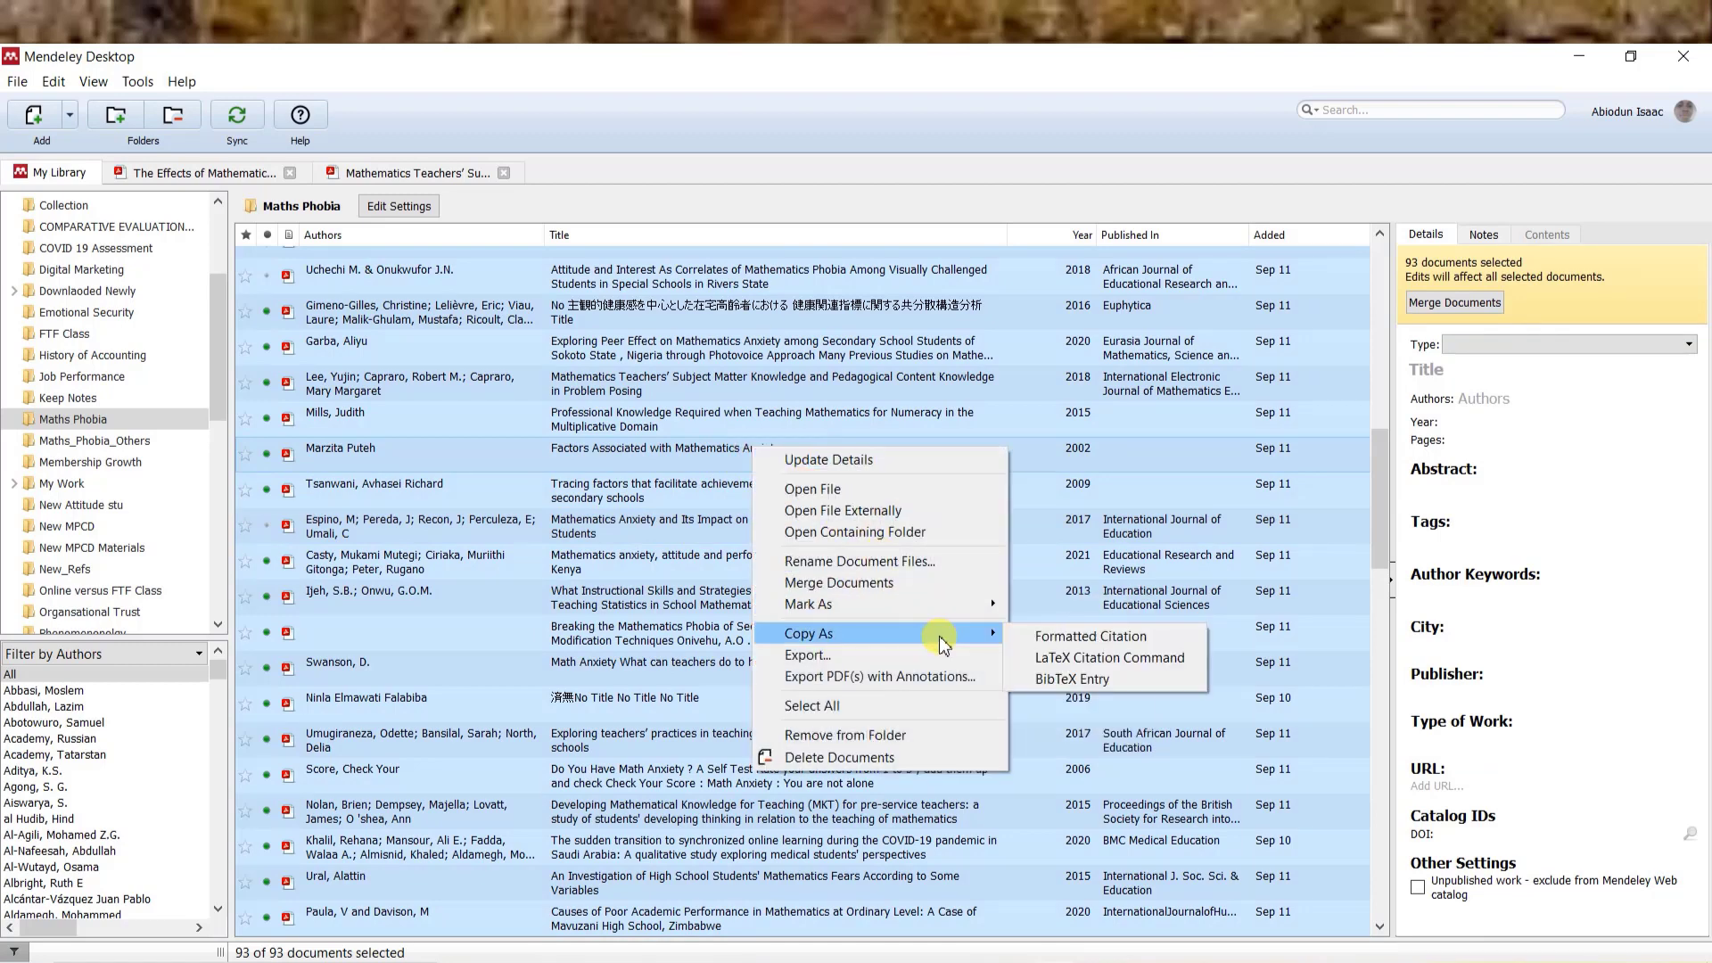
left_click(1052, 637)
right_click(860, 479)
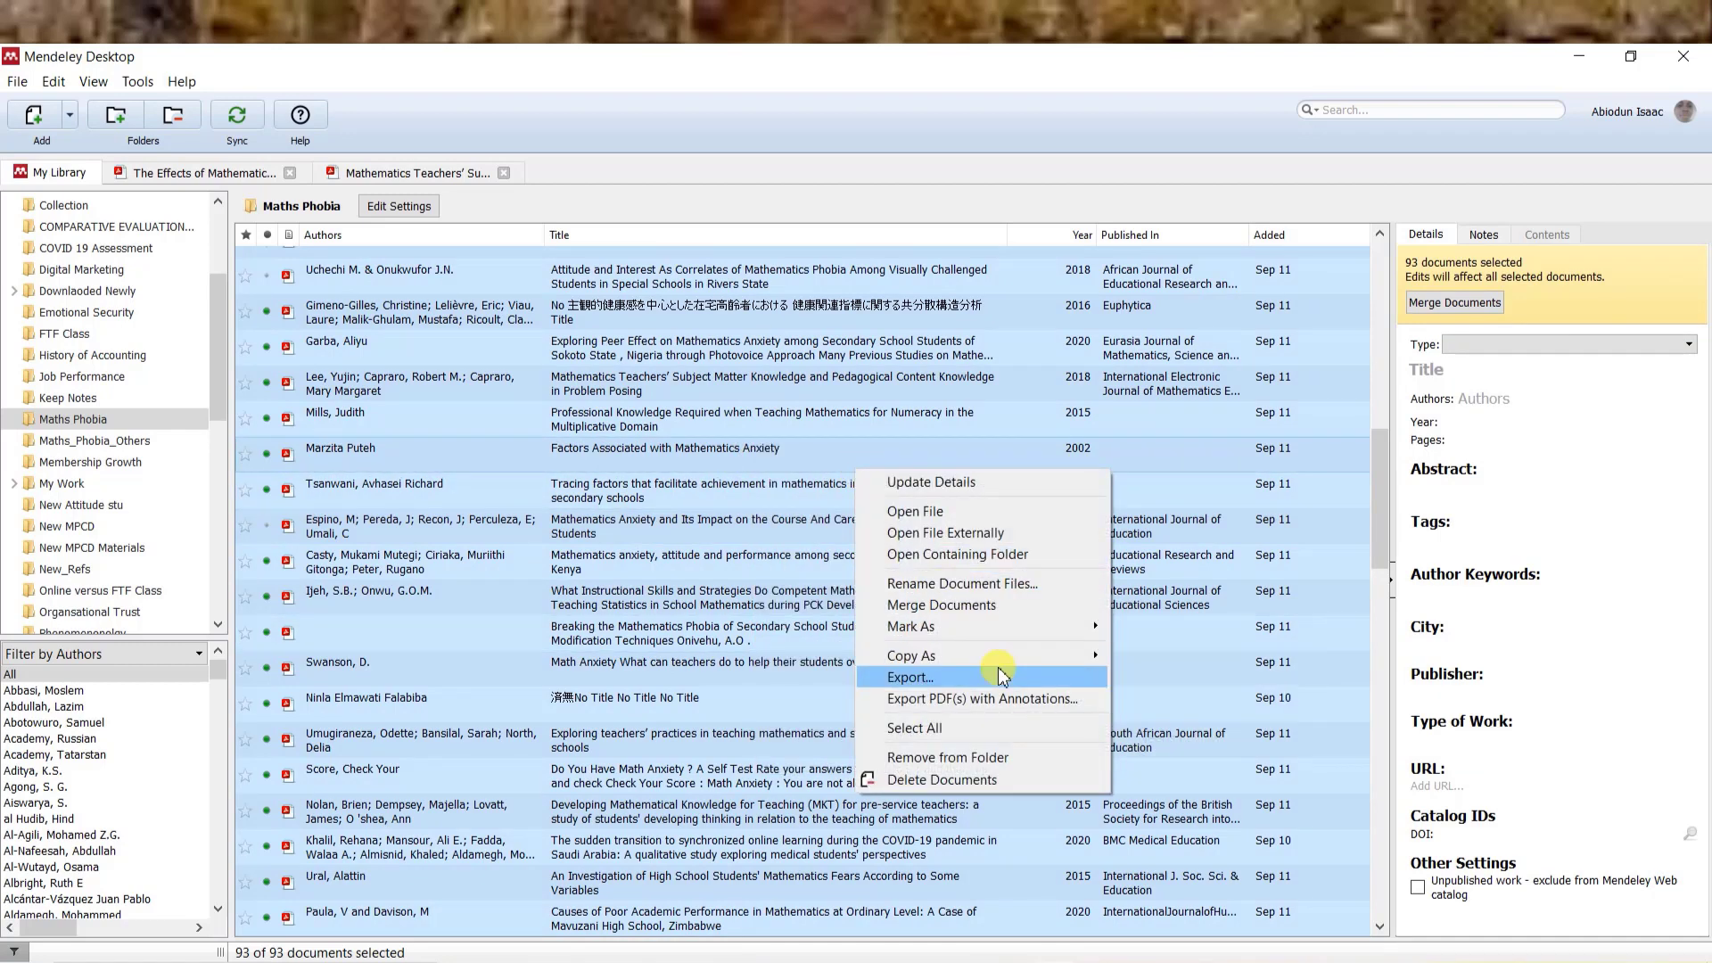
mouse_move(1025, 657)
left_click(1128, 660)
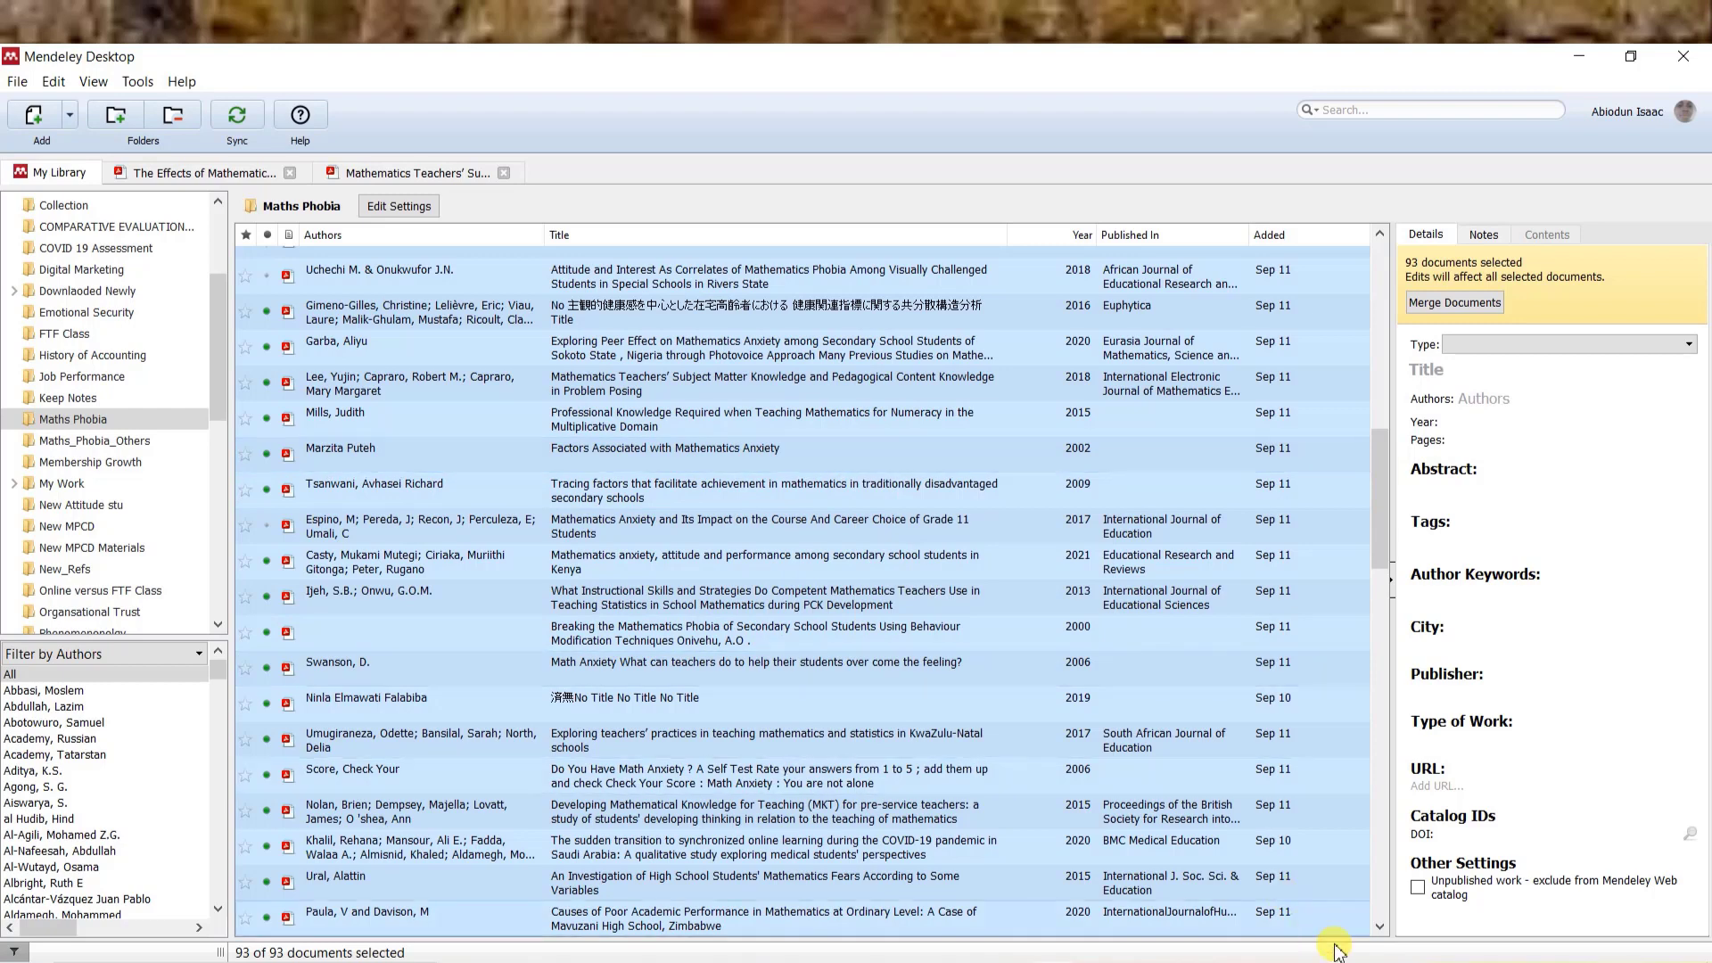
- Switch to the blank Word document Document6, paste the copied references and look through the list
left_click(1025, 949)
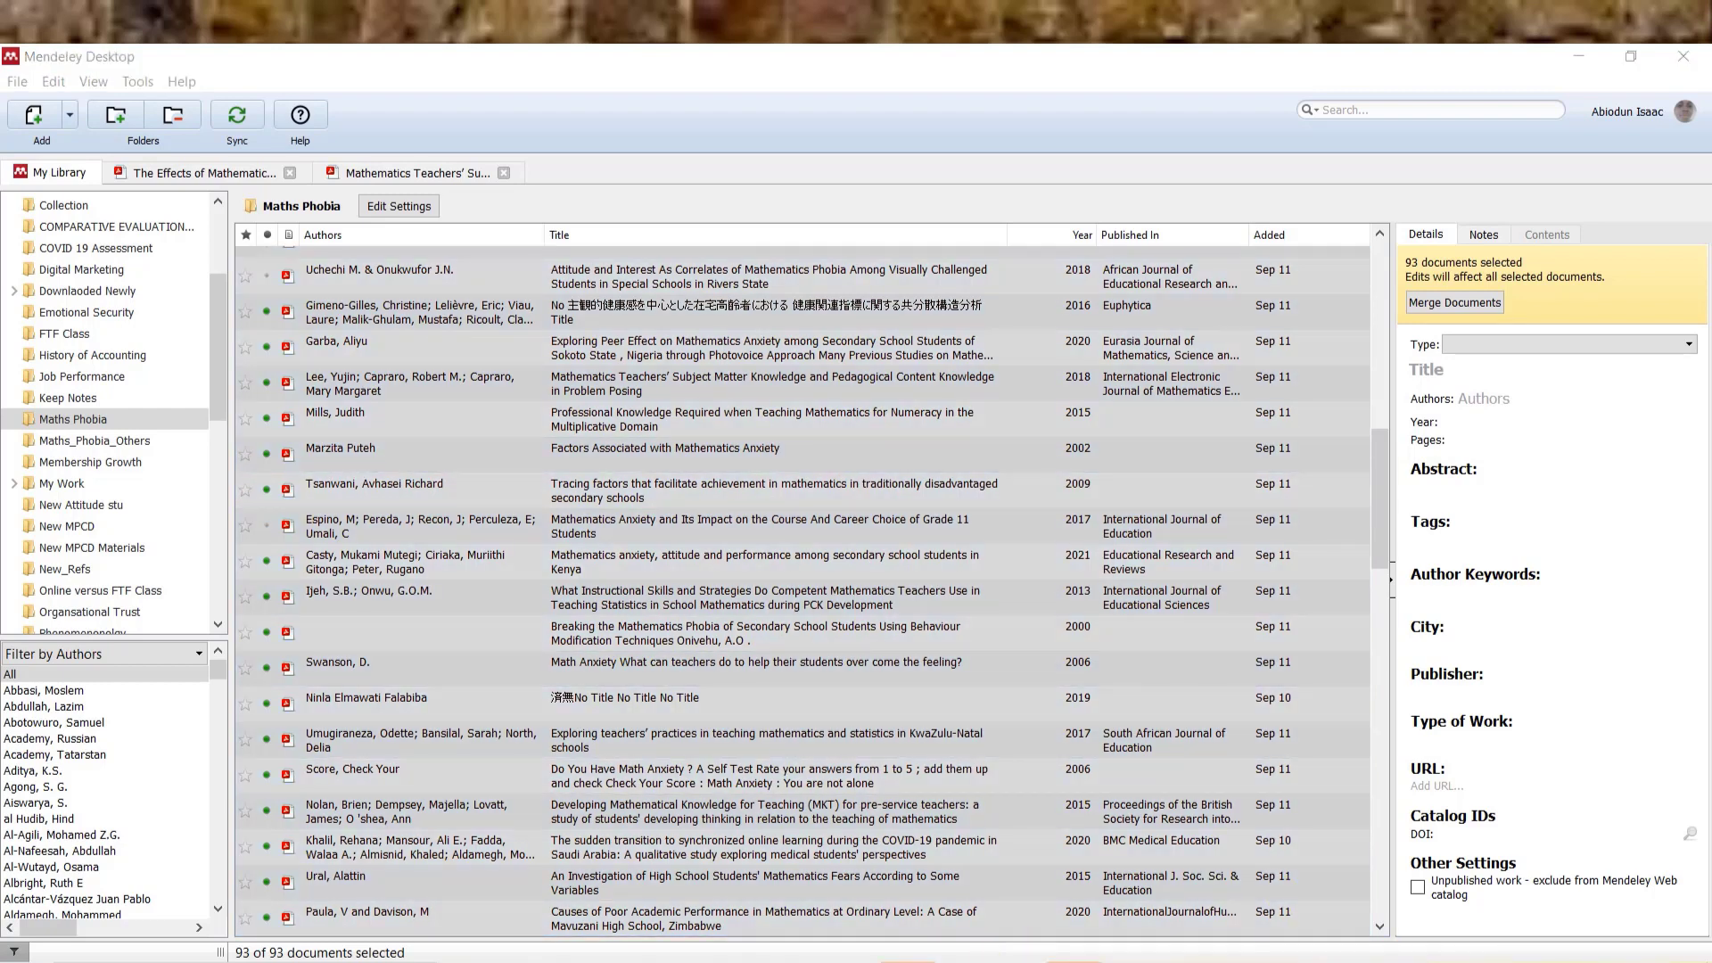
left_click(923, 896)
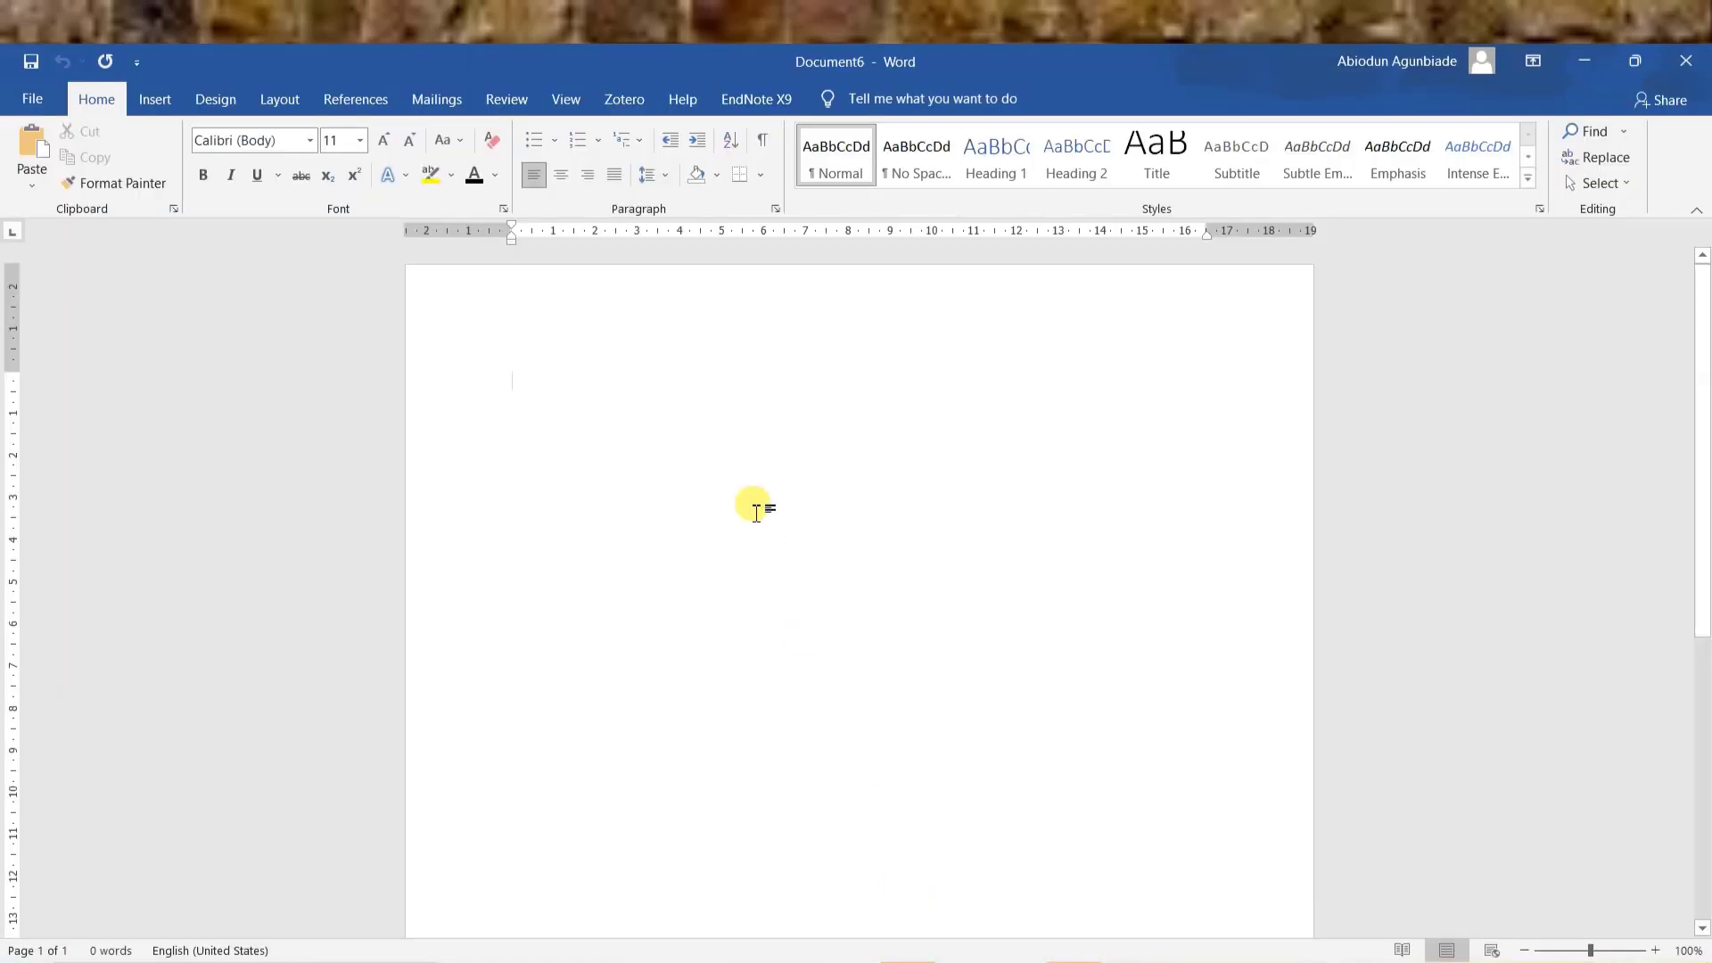
key("ctrl+v")
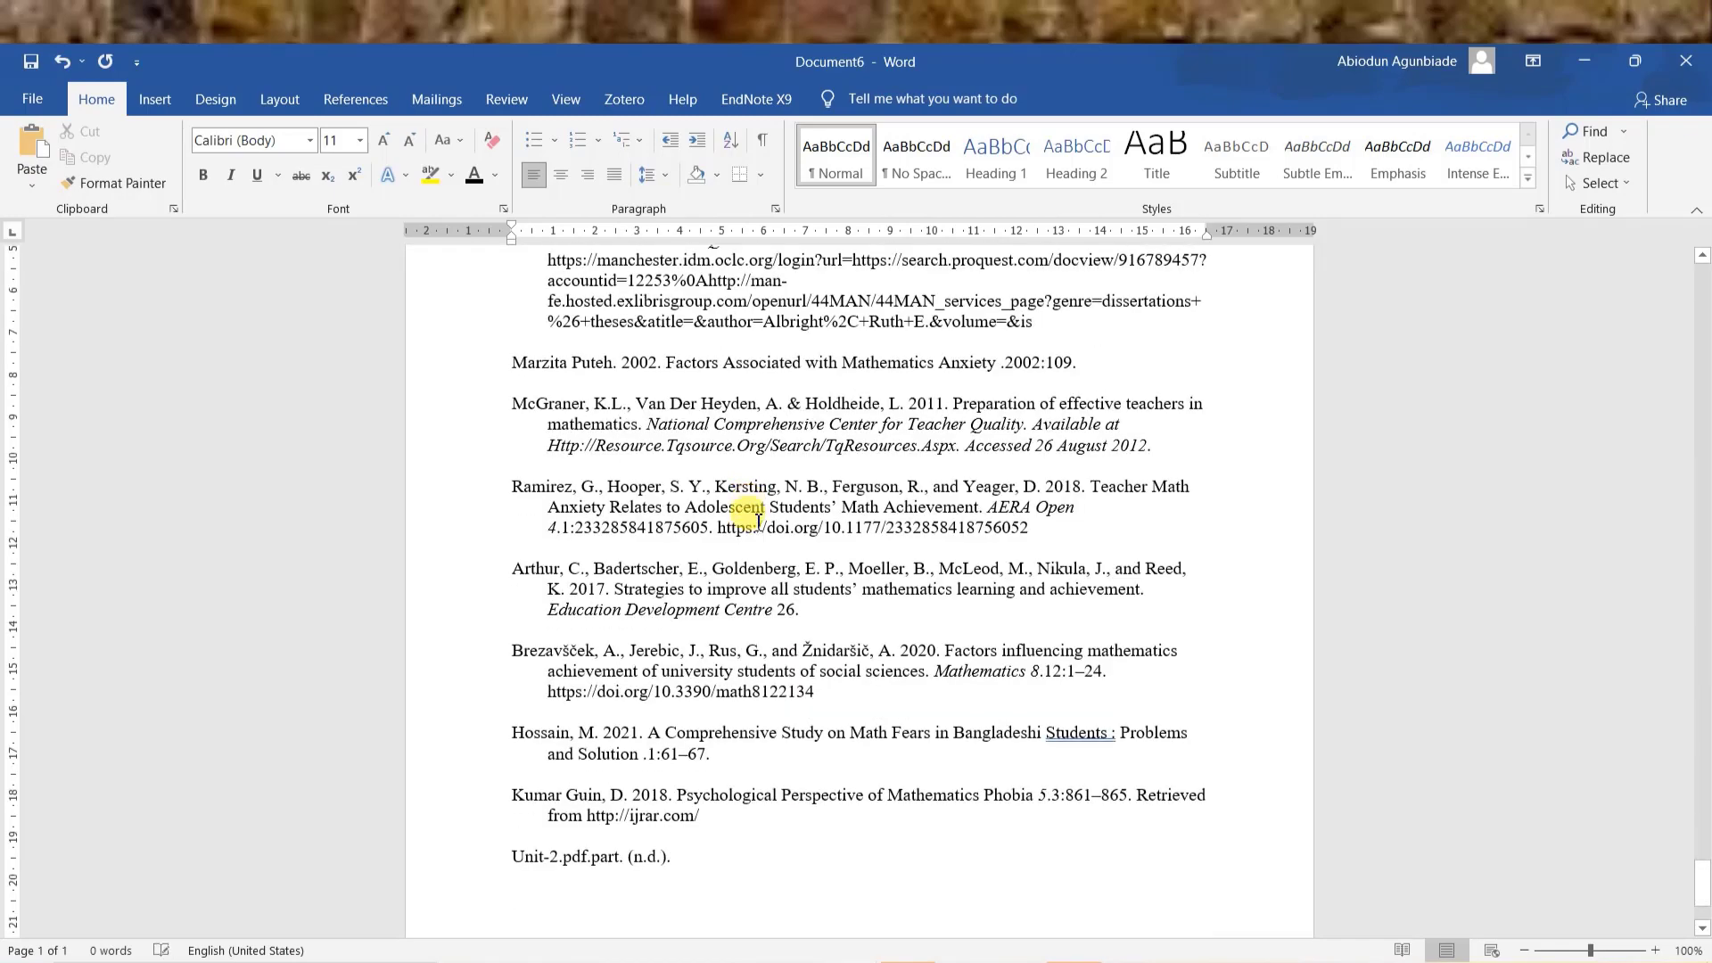
scroll(758, 516, "up", 18)
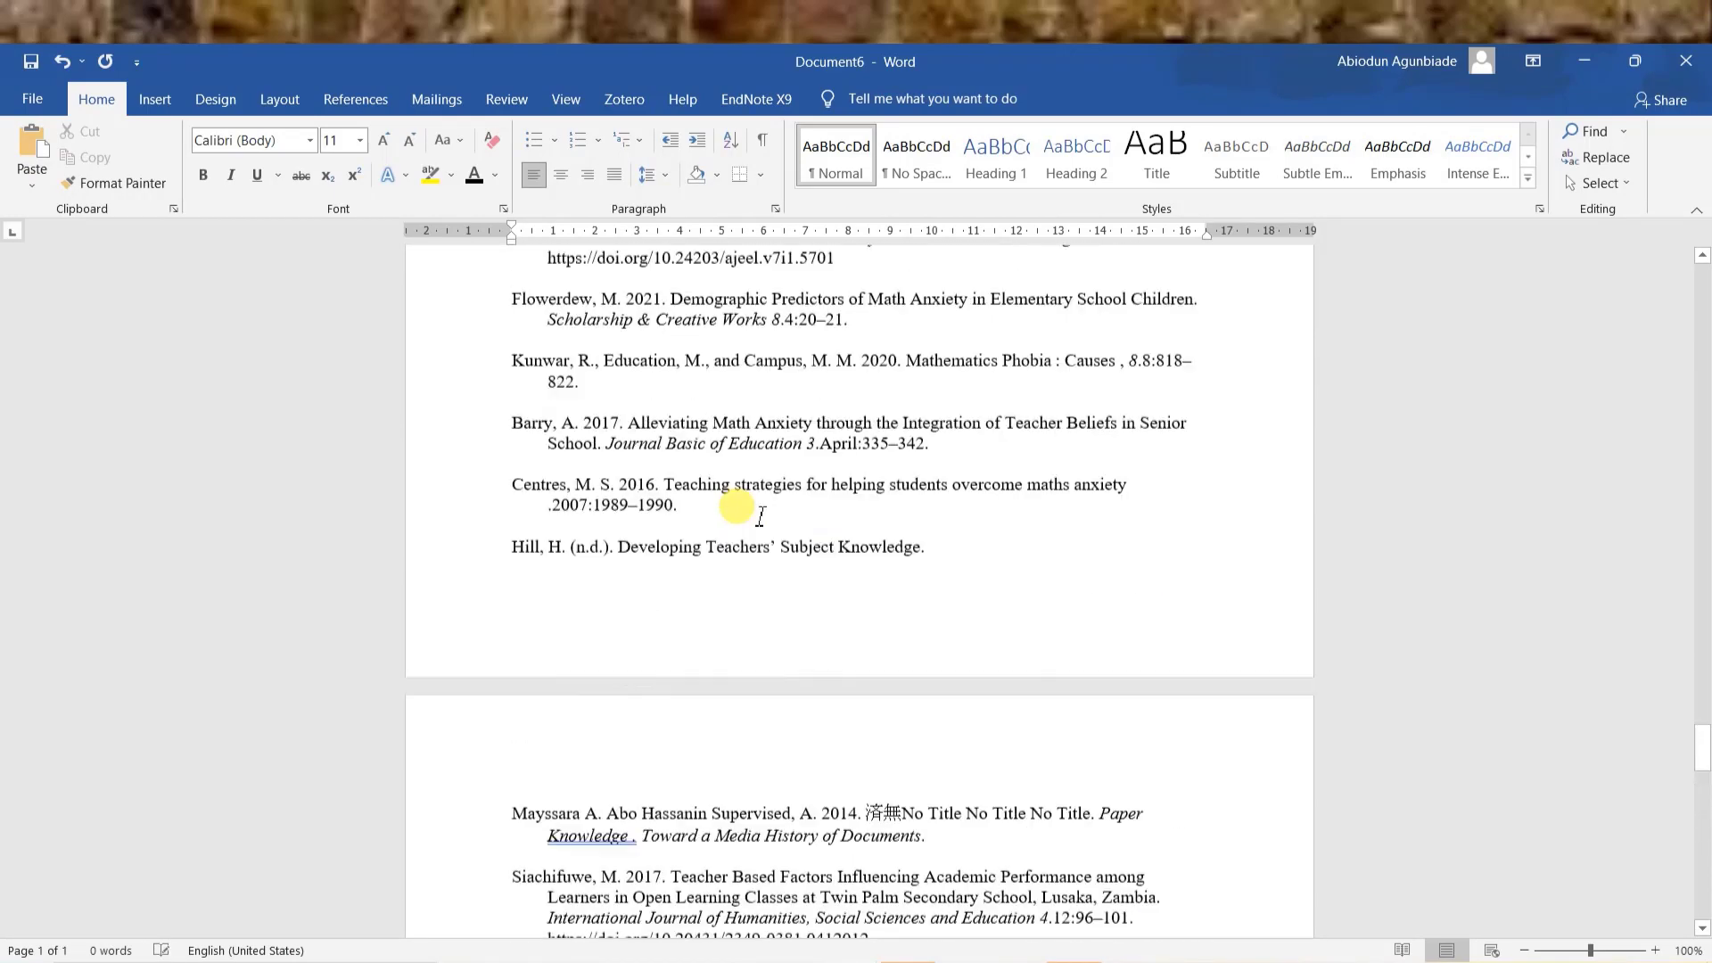
scroll(760, 452, "down", 12)
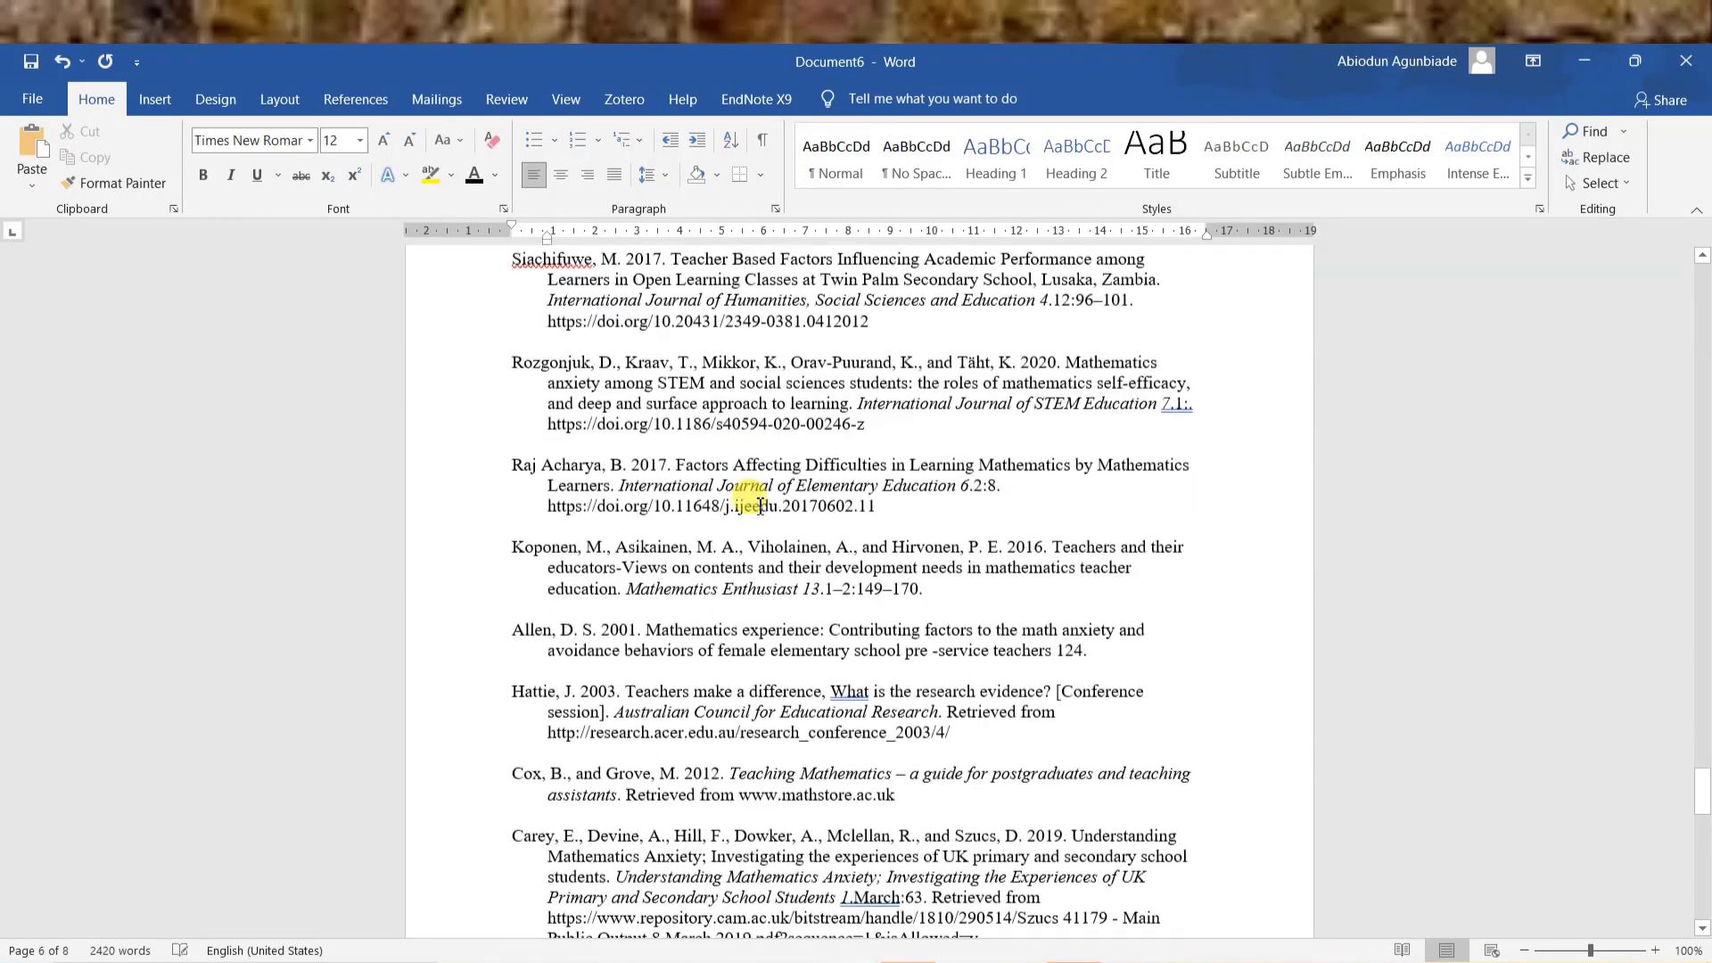
scroll(759, 506, "down", 15)
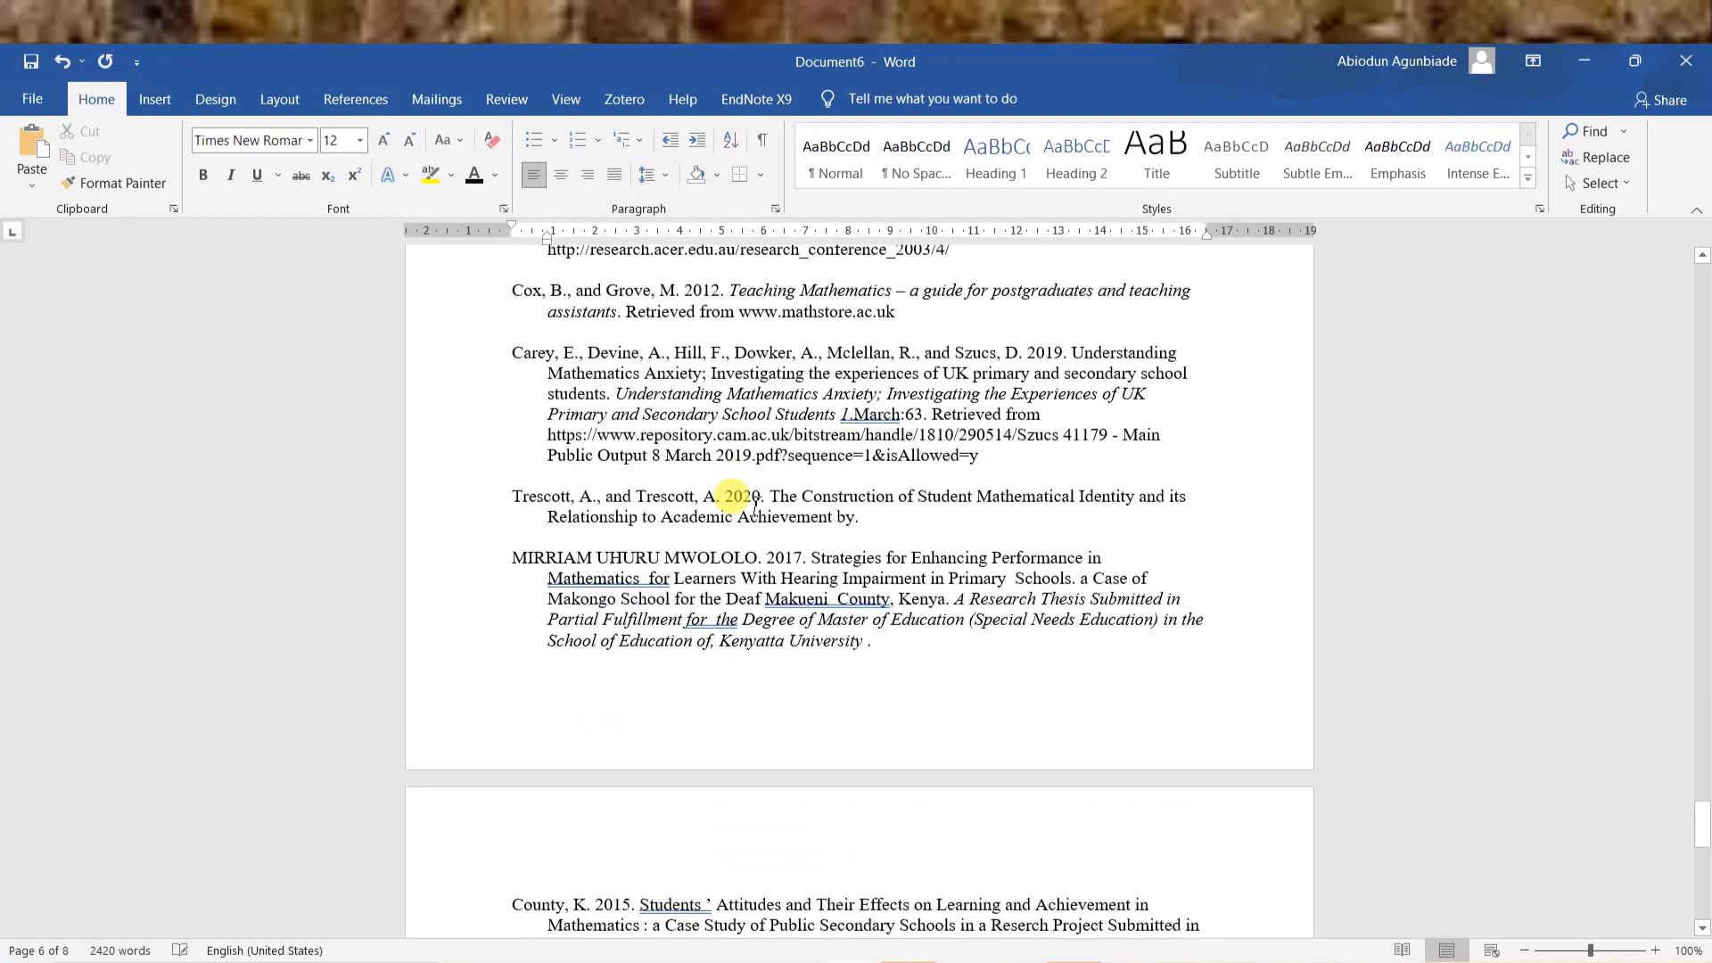
scroll(753, 507, "down", 12)
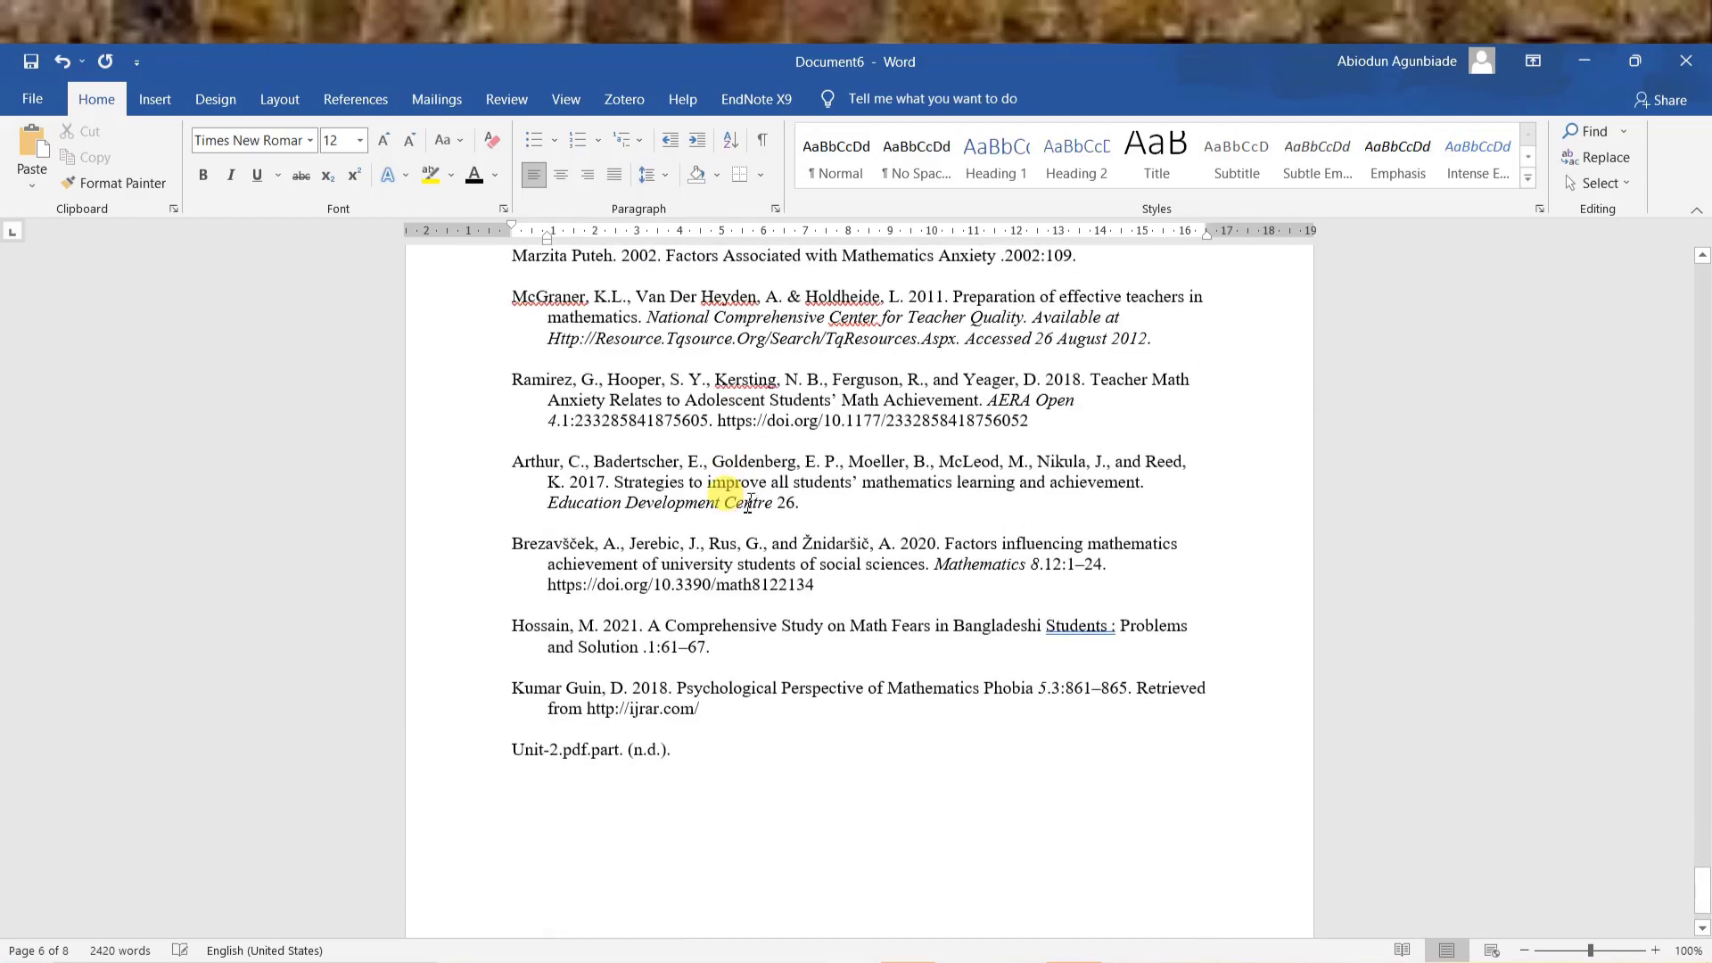
scroll(747, 504, "up", 8)
scroll(747, 504, "up", 12)
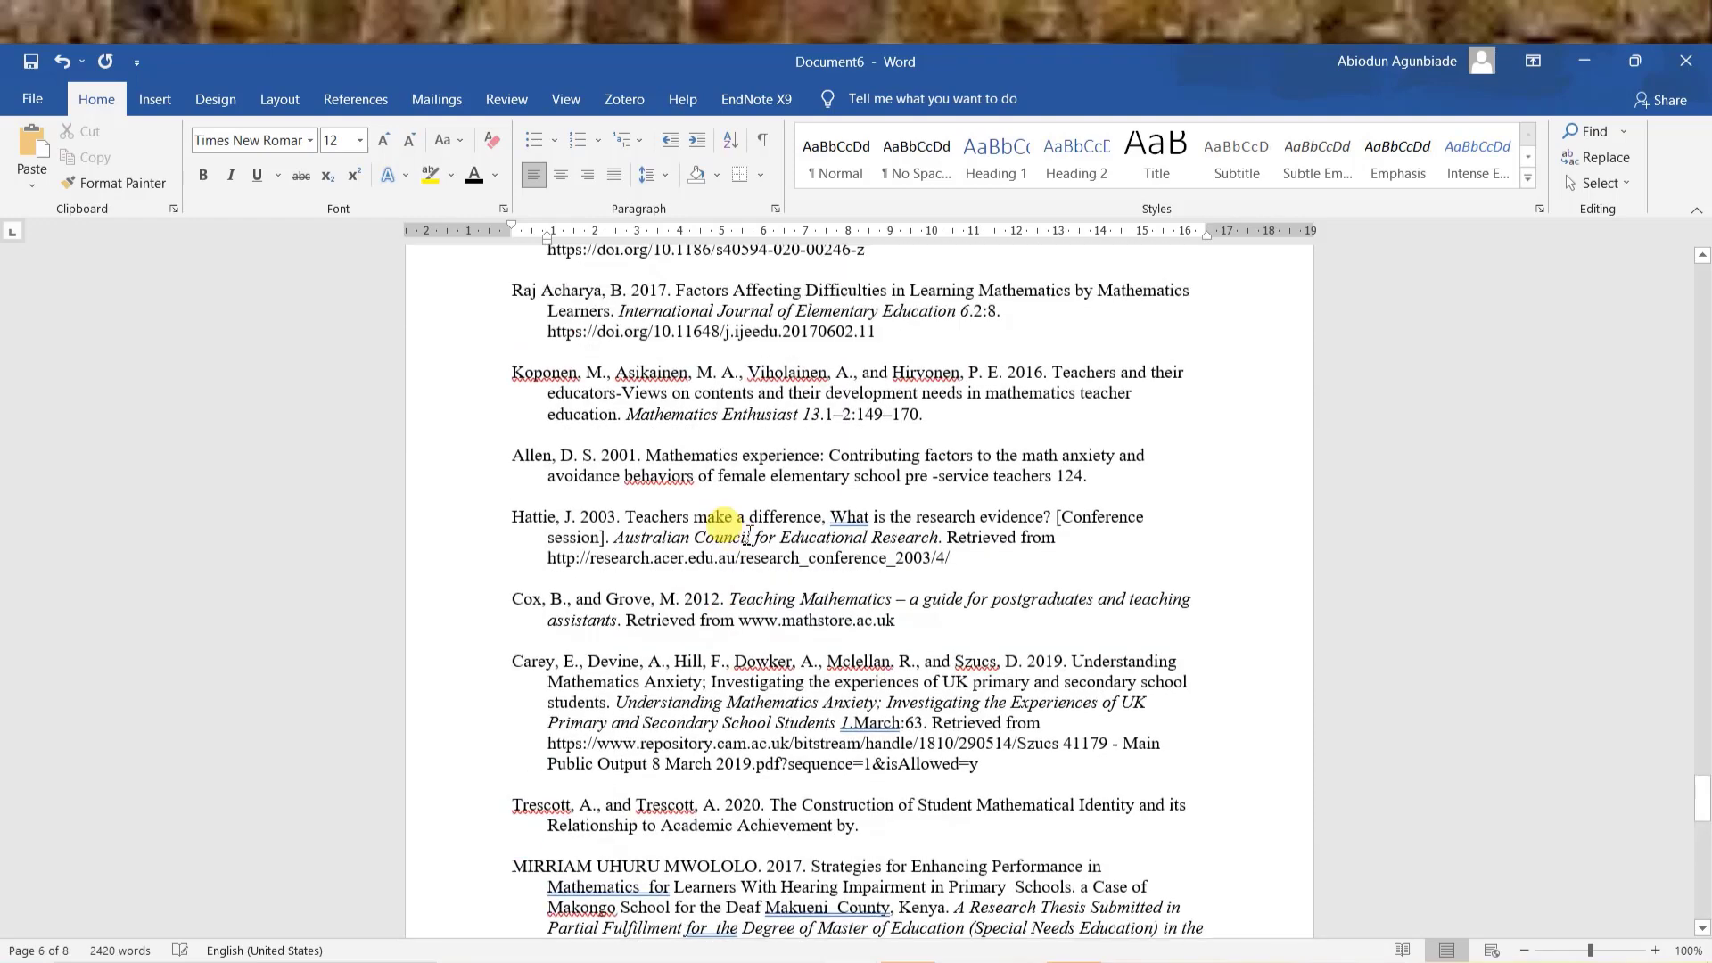
- In the UIMS Word document, insert a Mendeley citation of the 2018 article "Mathematics Teachers' Subject Matter Knowledge and Pedagogical Content Knowledge" after "behaviour"
mouse_move(849, 950)
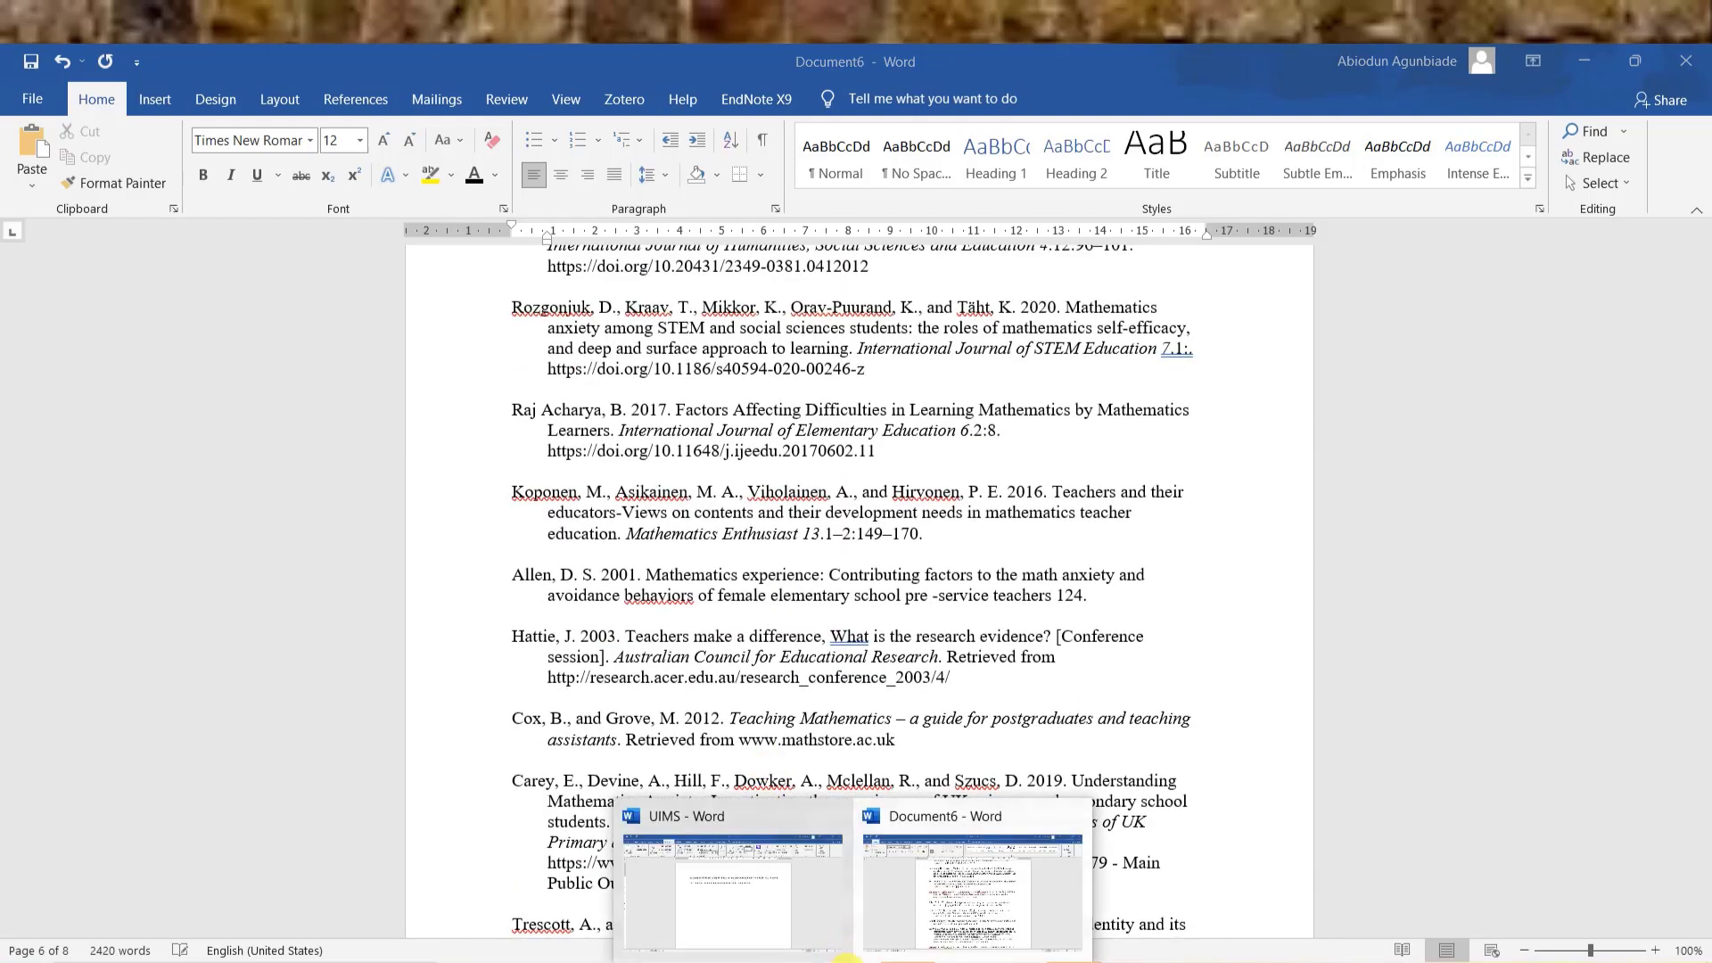
left_click(753, 909)
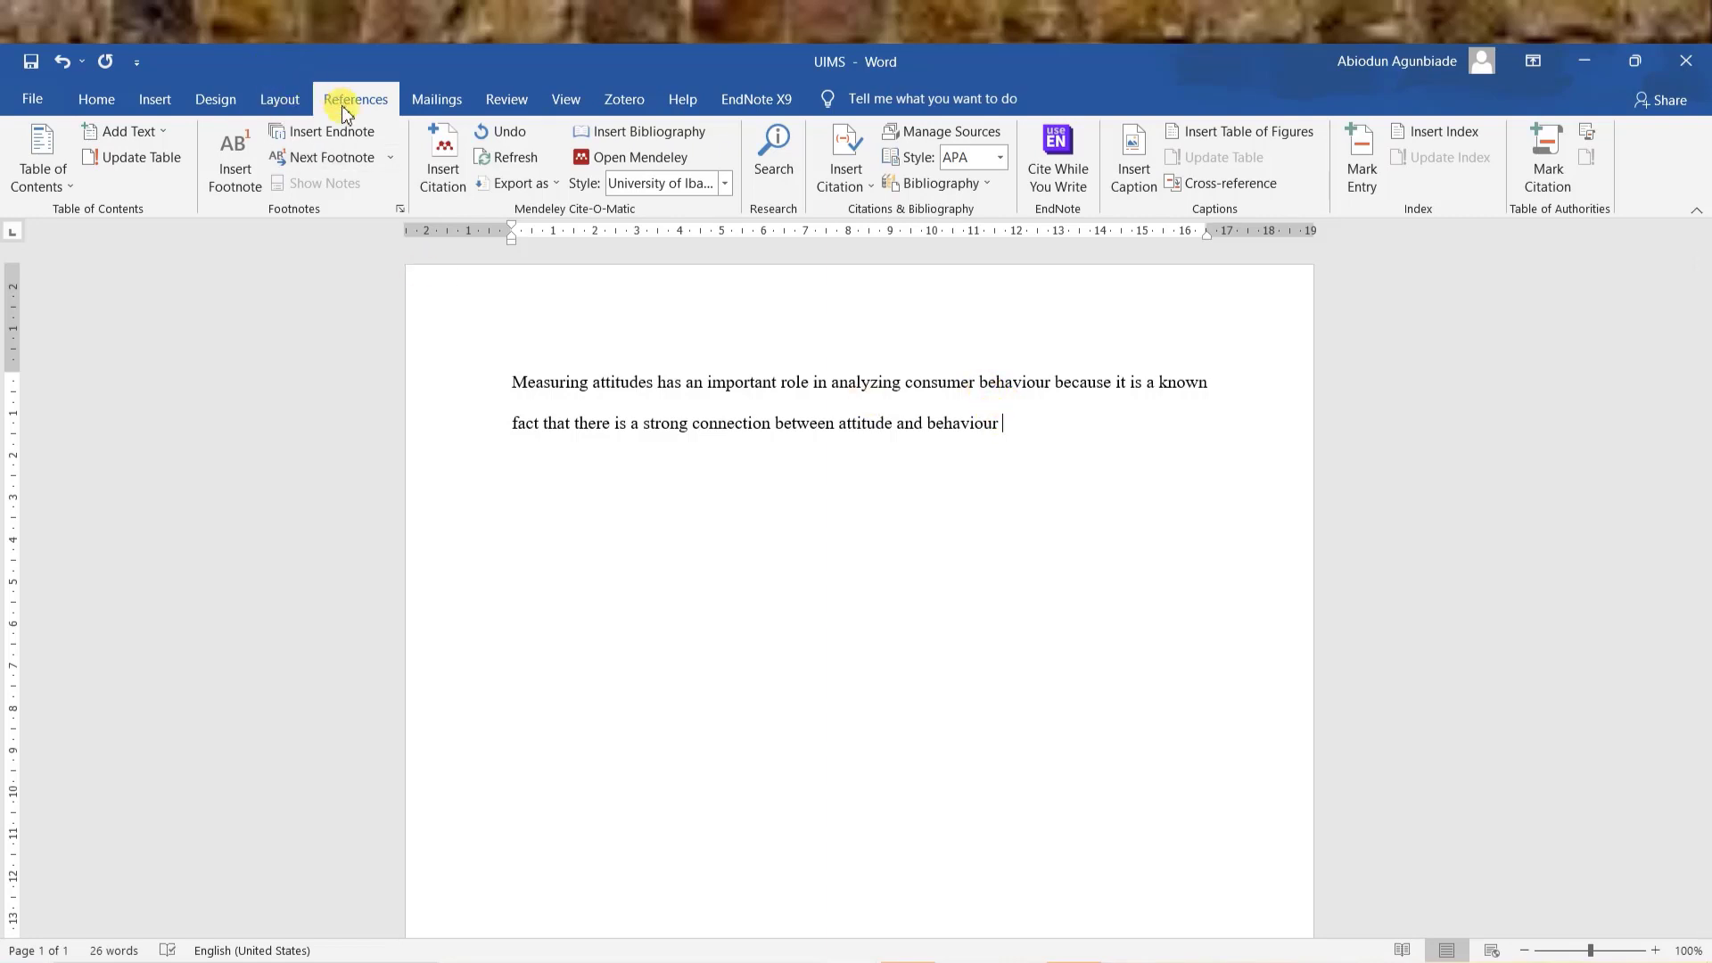
left_click(443, 181)
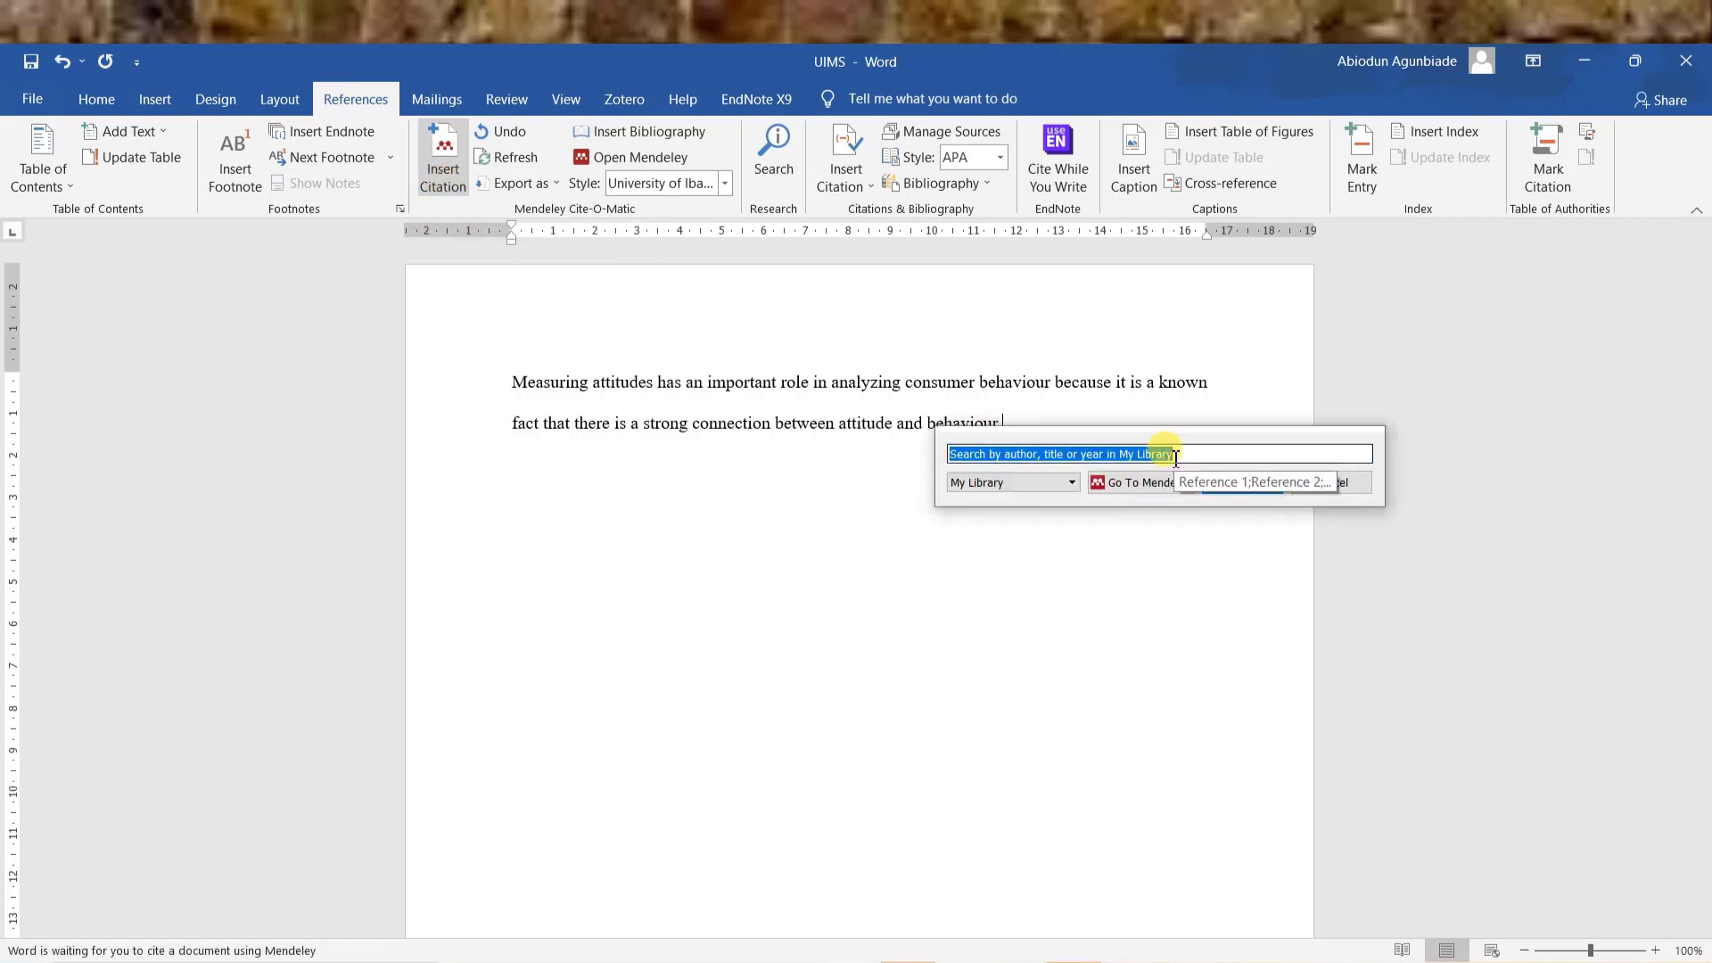
type("Lee")
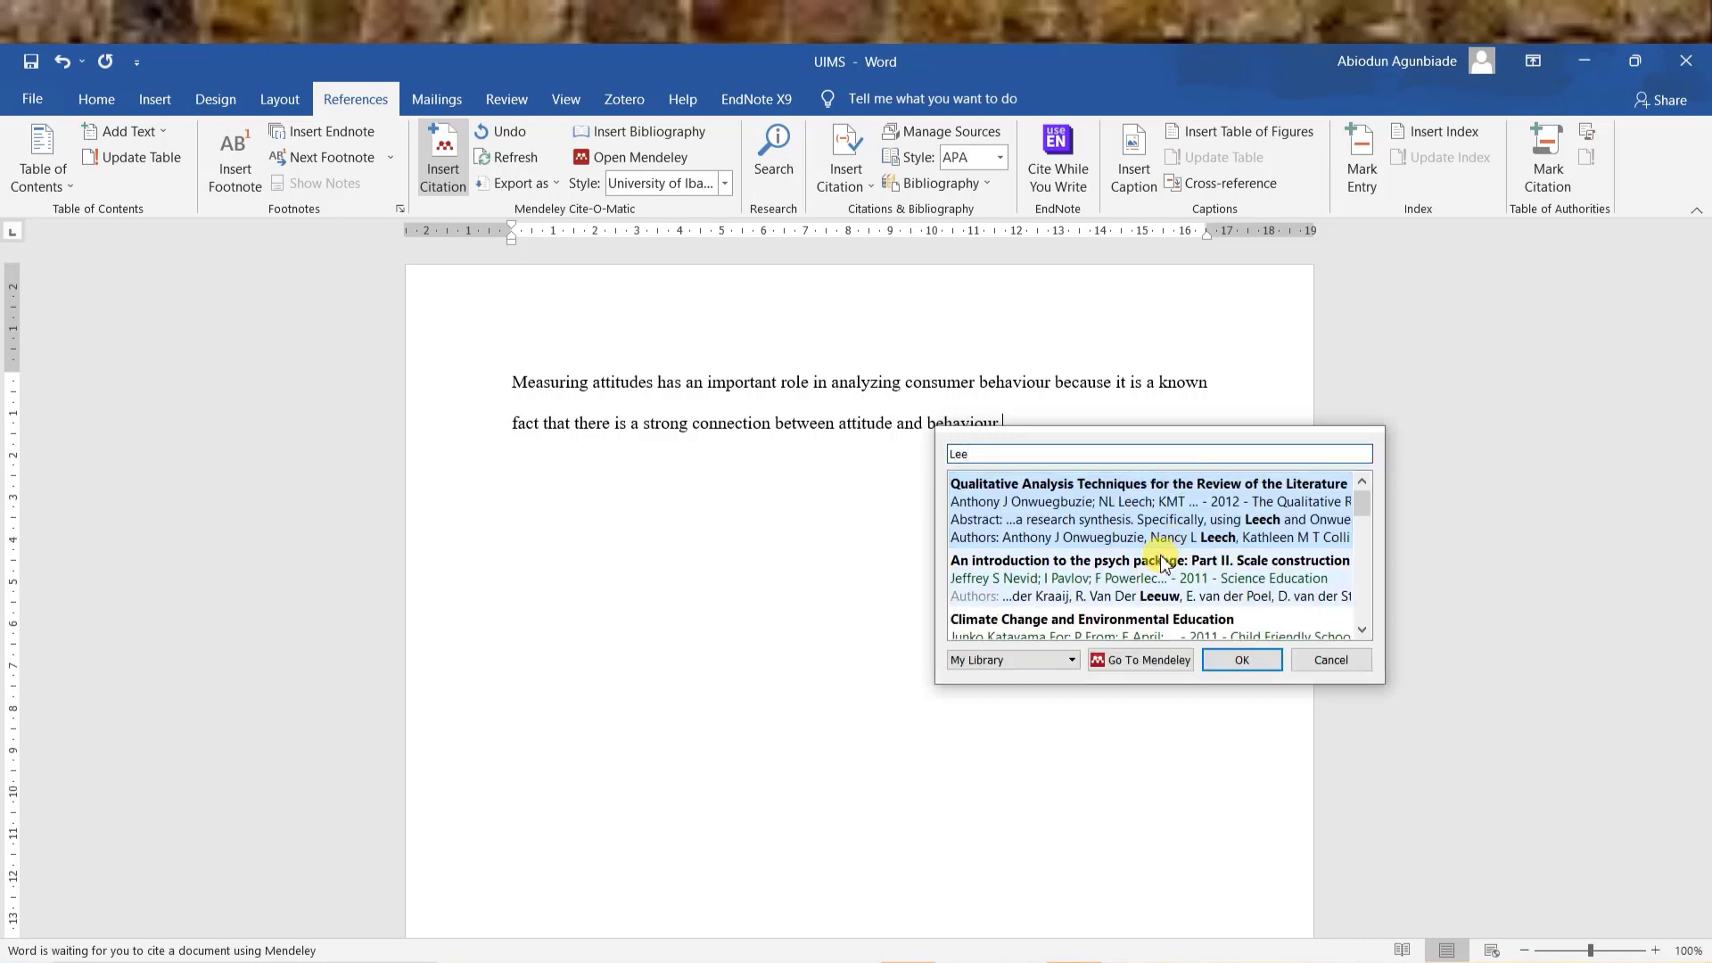
scroll(1163, 547, "down", 3)
scroll(1070, 544, "down", 3)
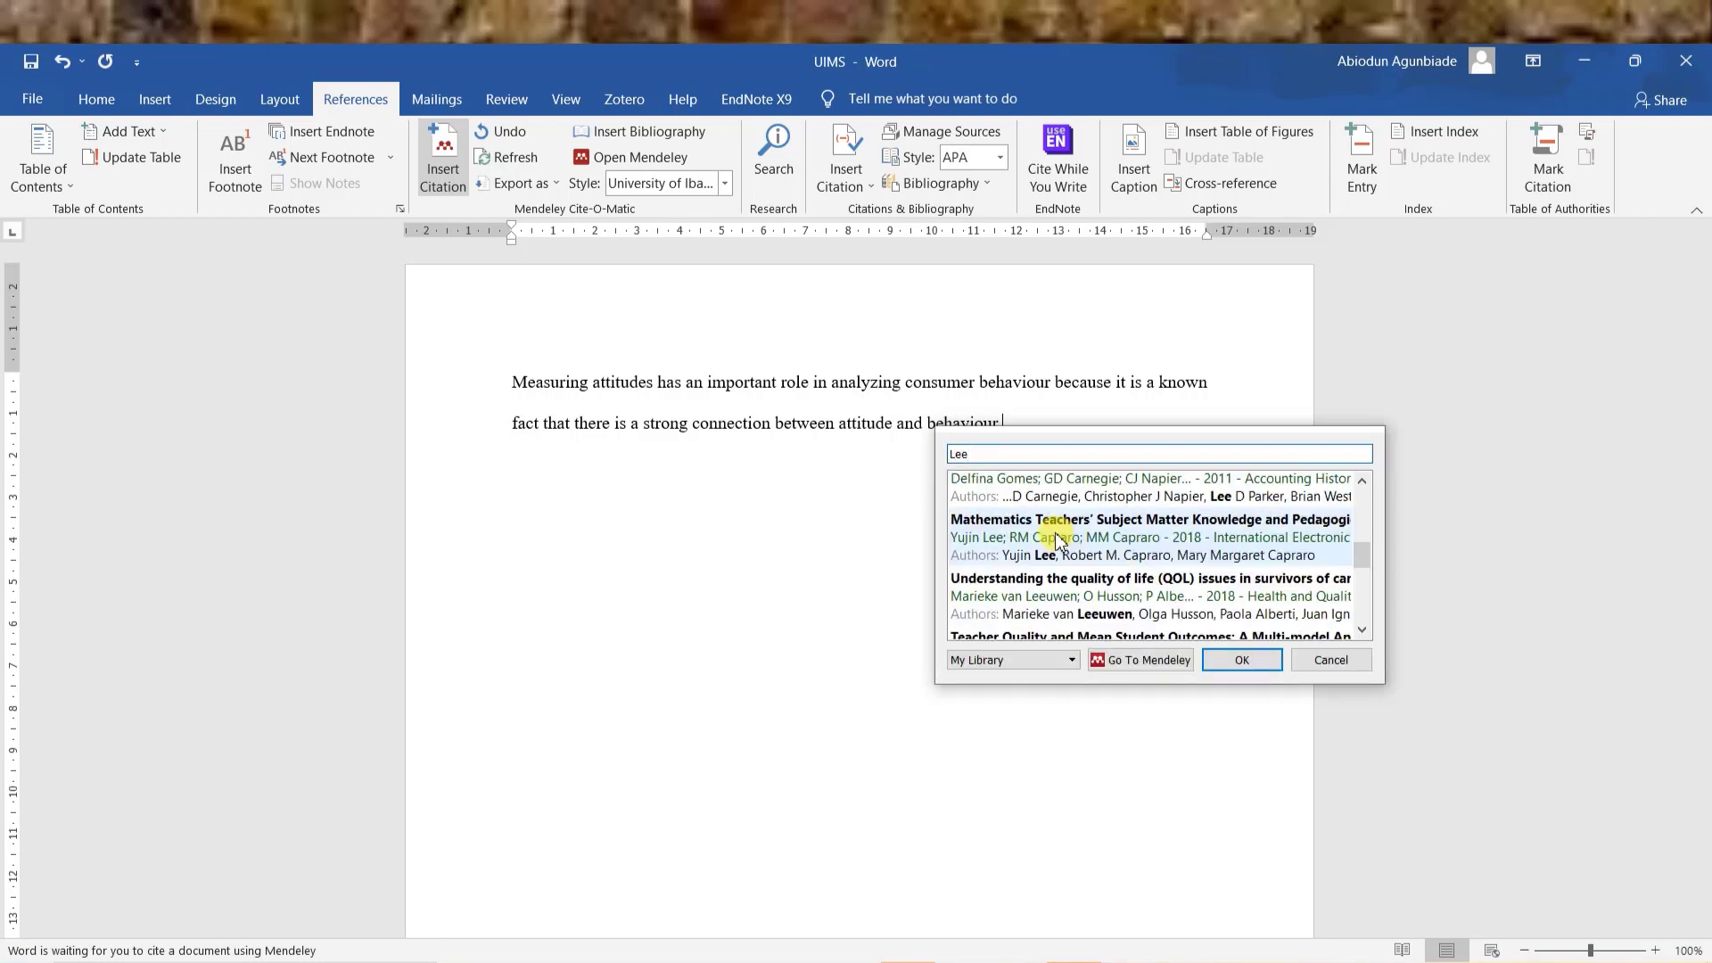
left_click(1058, 537)
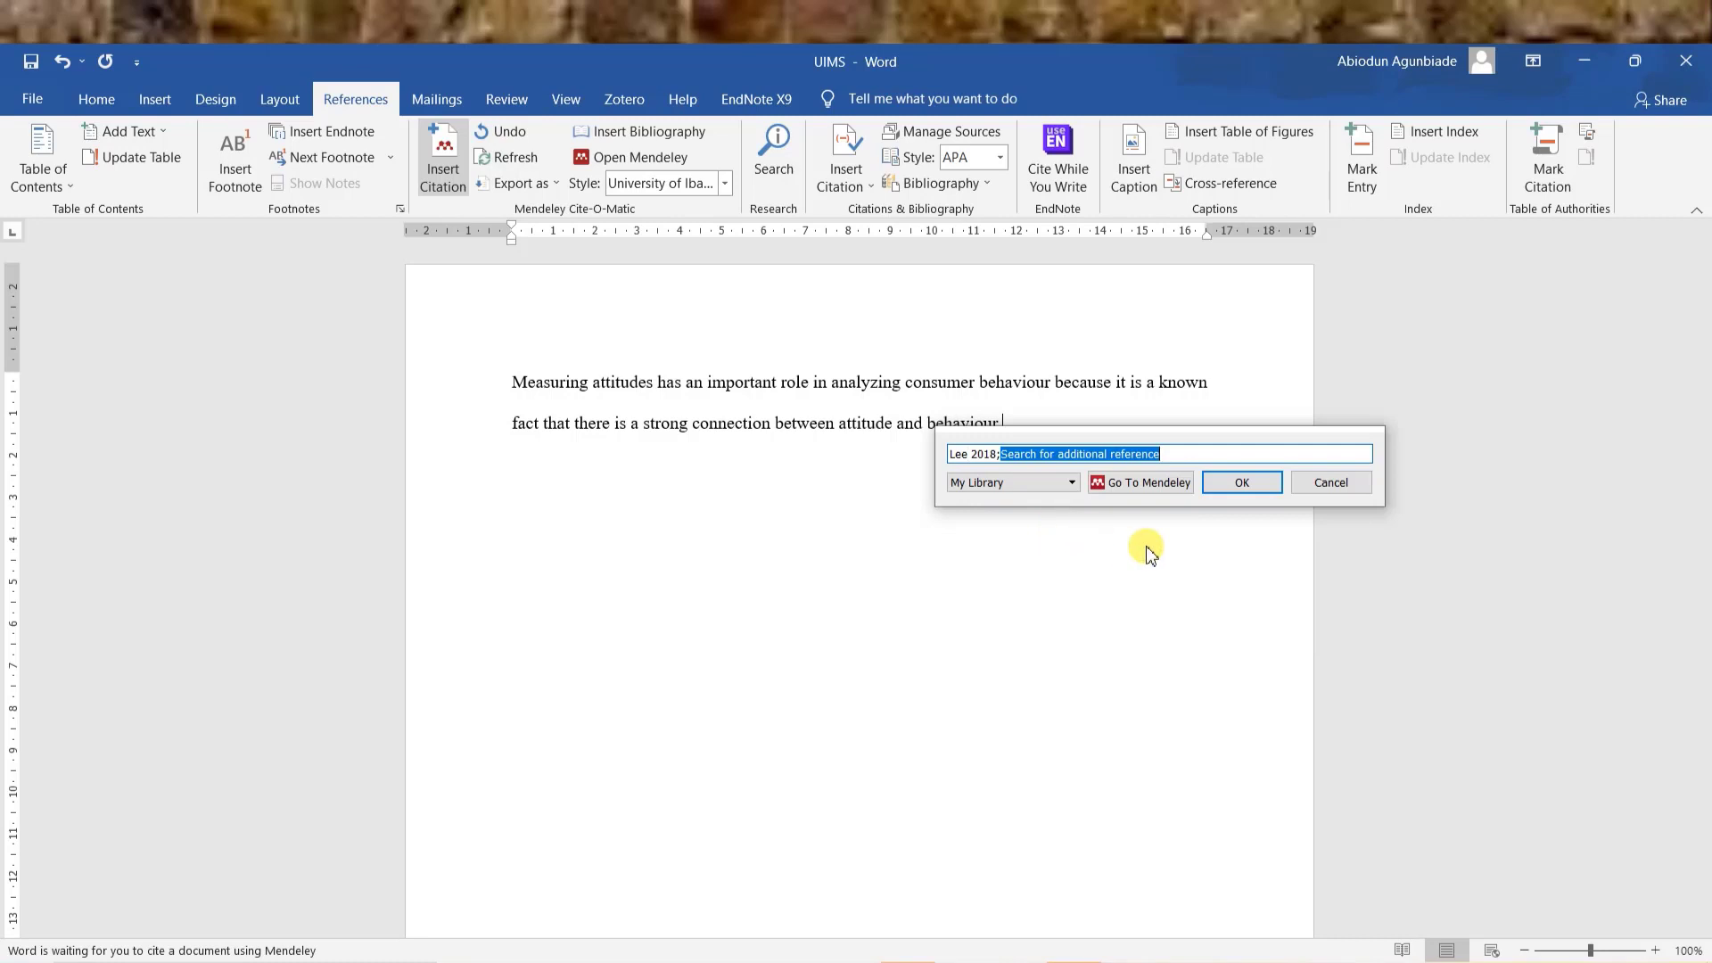
left_click(1226, 490)
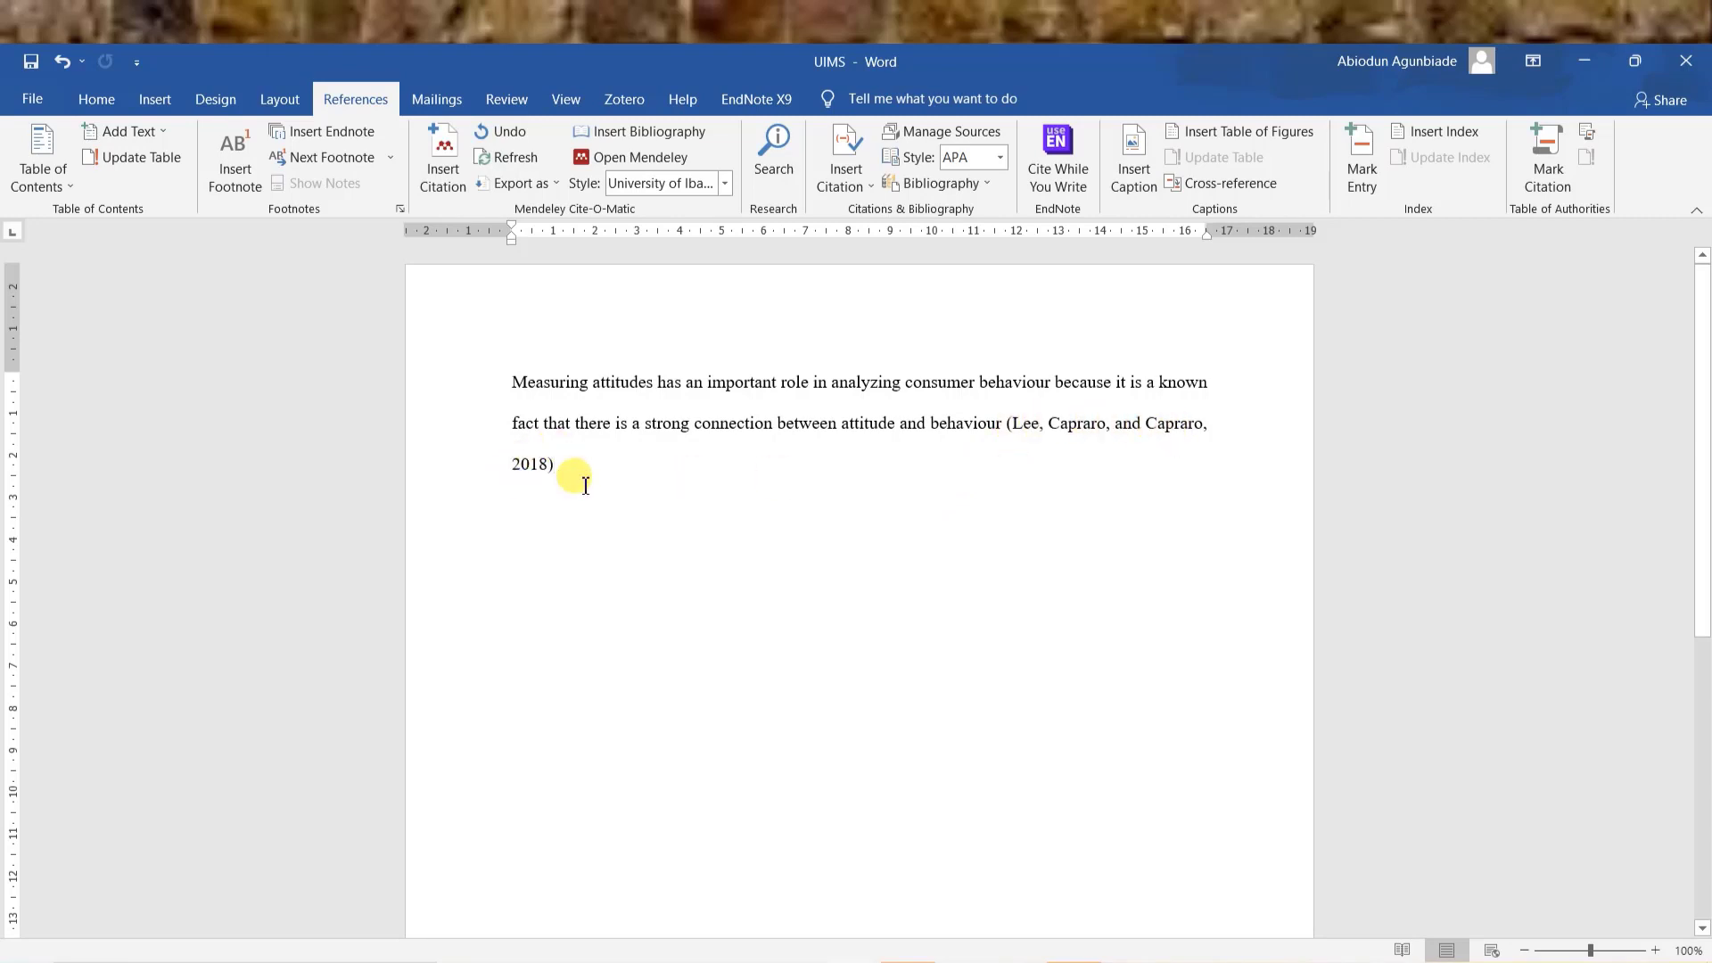
- End the cited sentence with a period and insert the Mendeley bibliography below the paragraph
type(".")
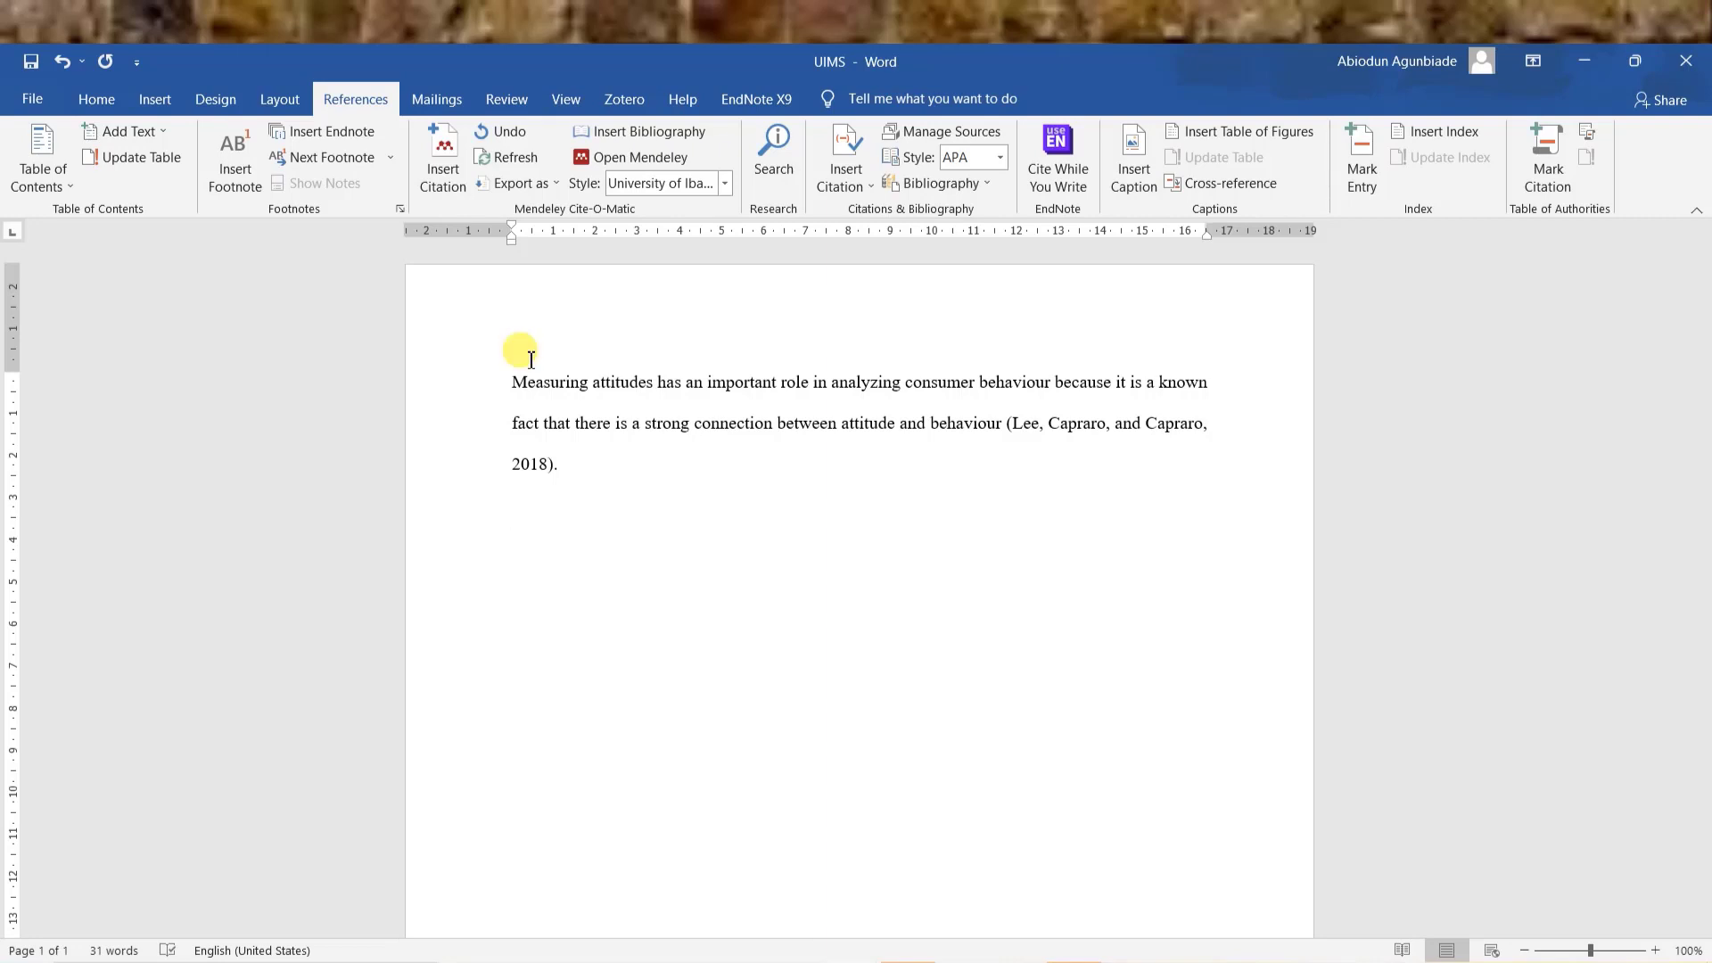
left_click(628, 136)
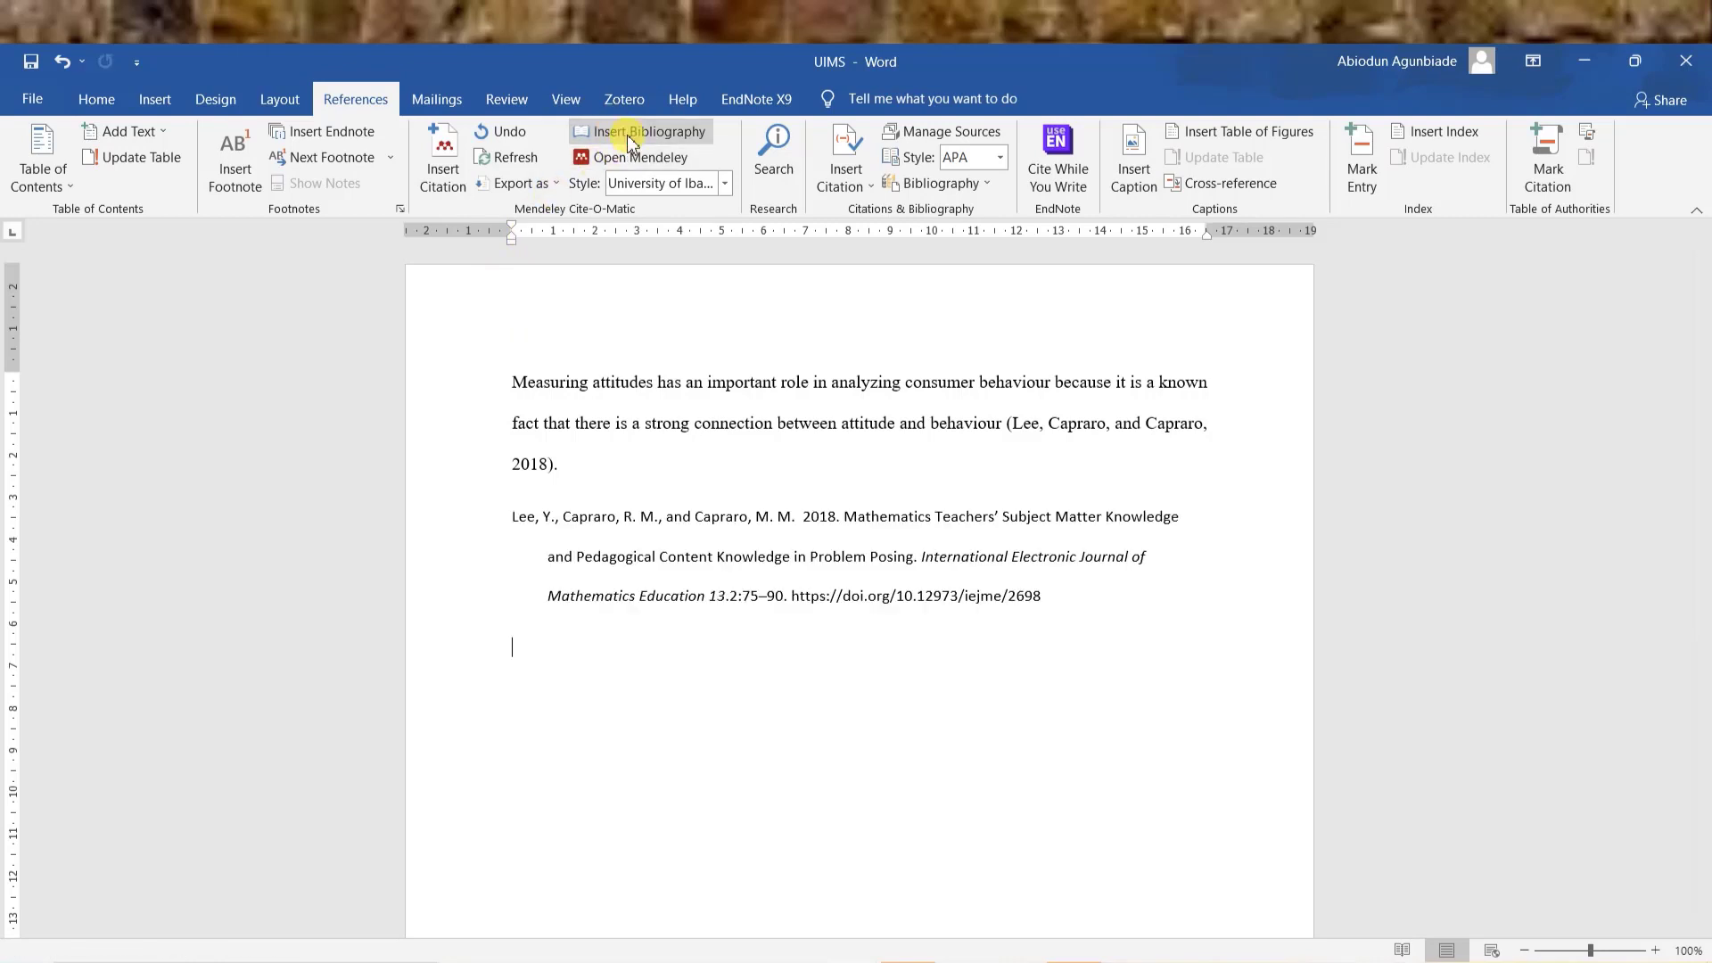